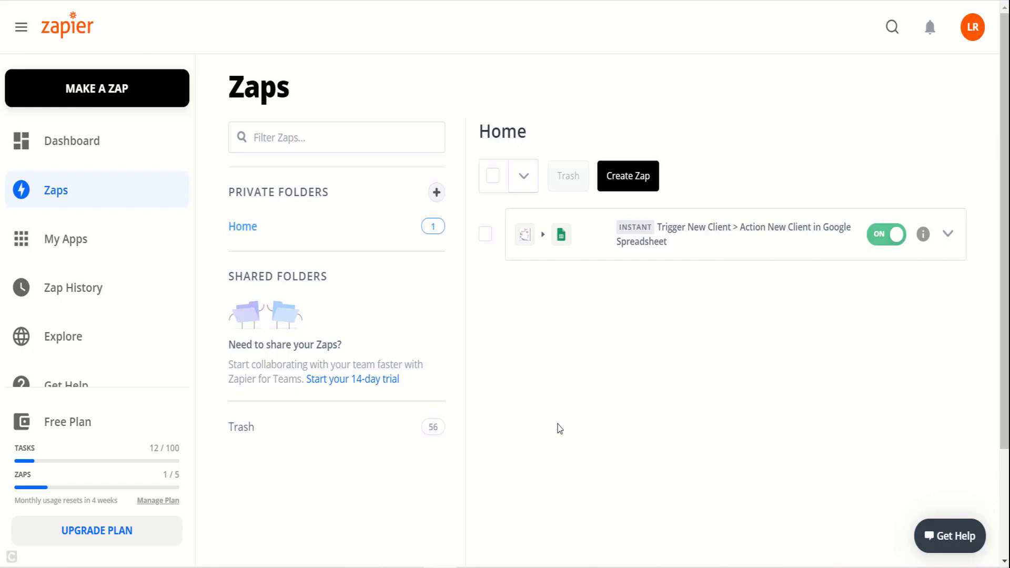
Step: Rename the untitled Zap to 'Trigger New Client from Google Spreadsheet > Action New Client'
left_click(632, 180)
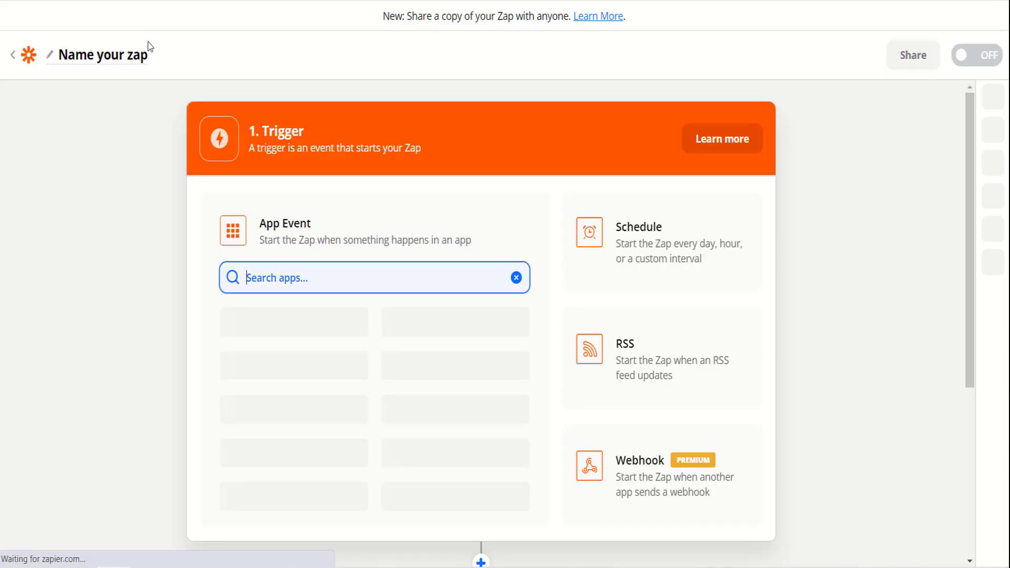
left_click(259, 54)
type("Trigger")
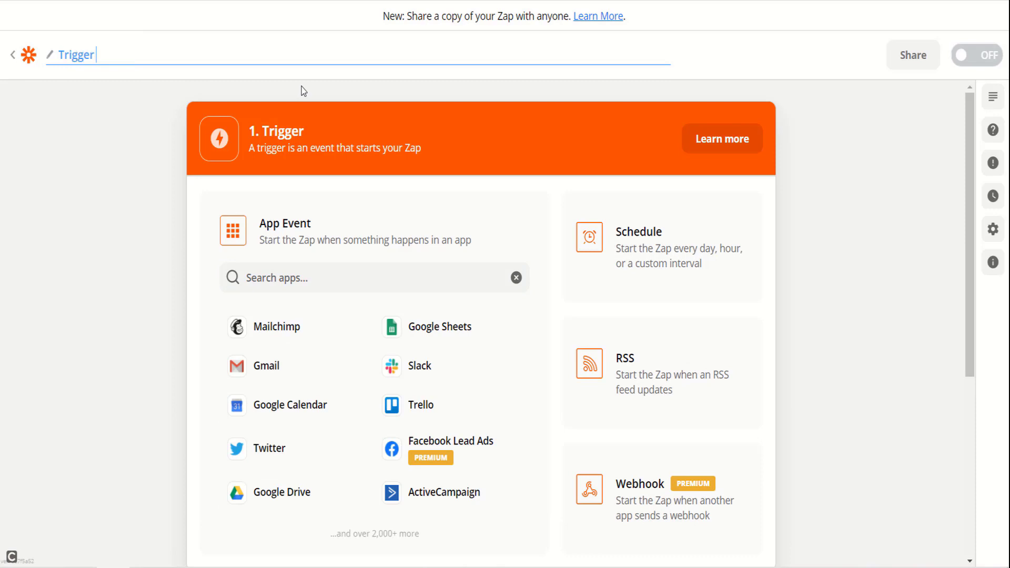
type(" New Client fro")
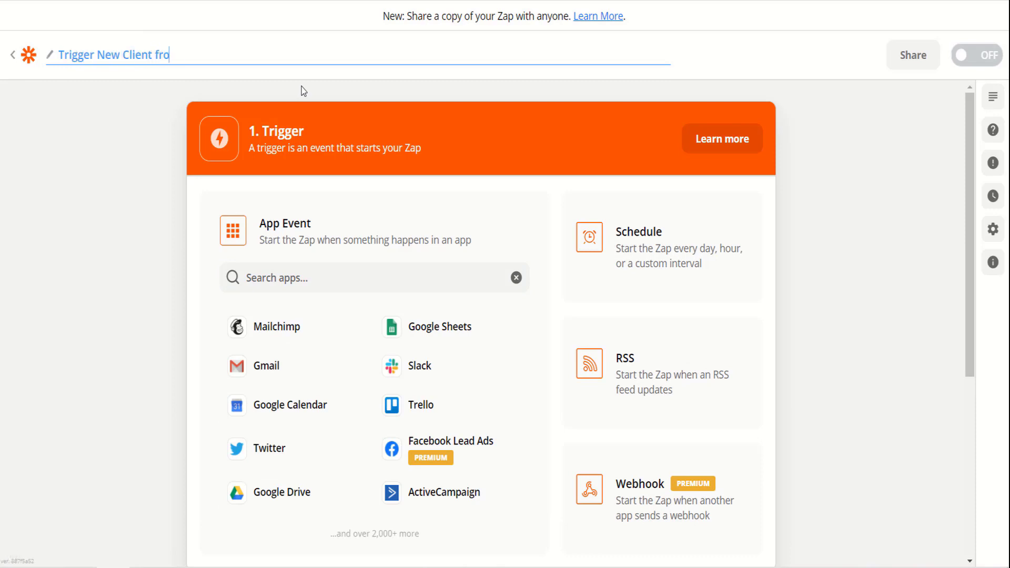
type("m Google Spreadsheet")
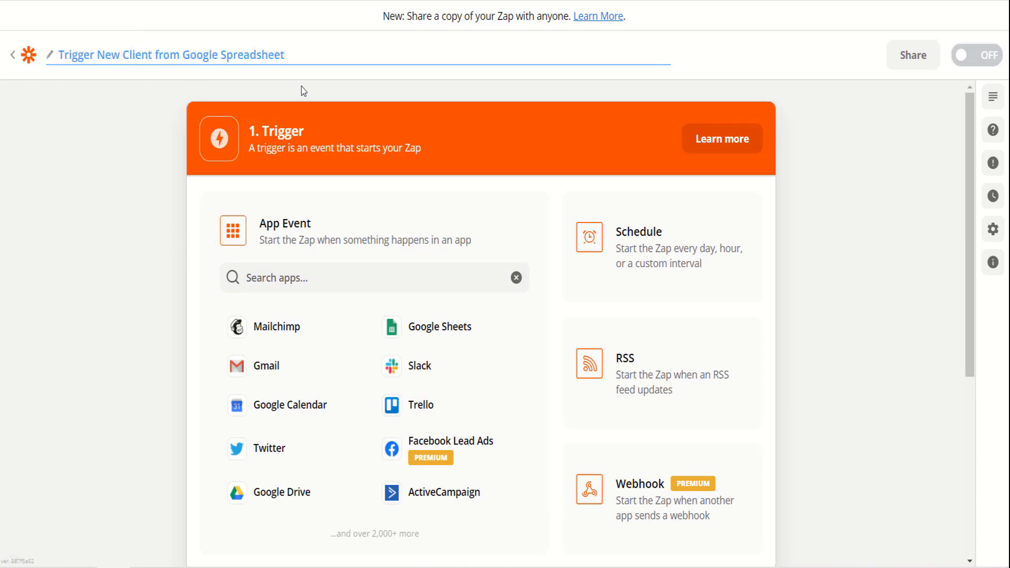
type(" > Action New Client")
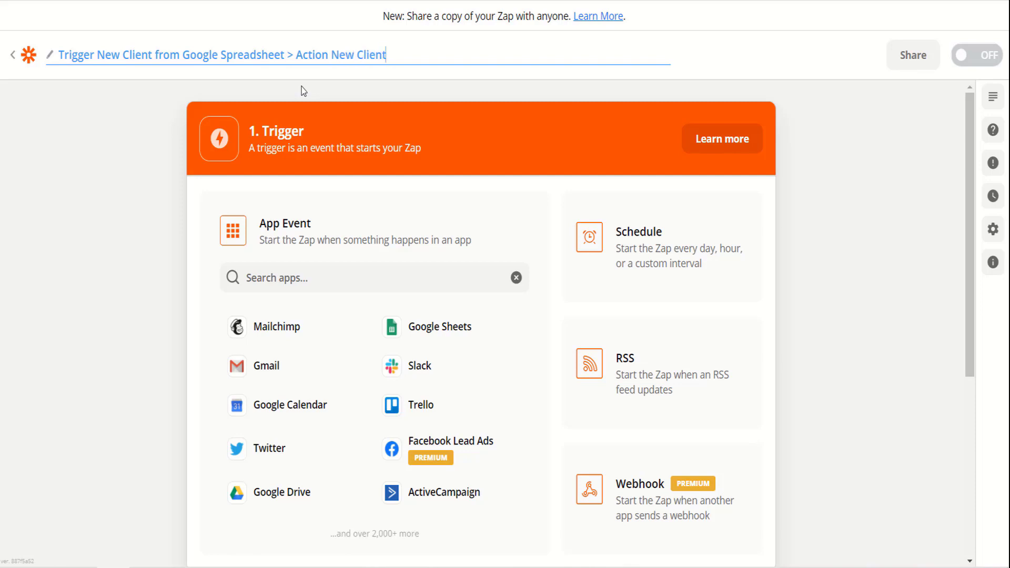
left_click(70, 109)
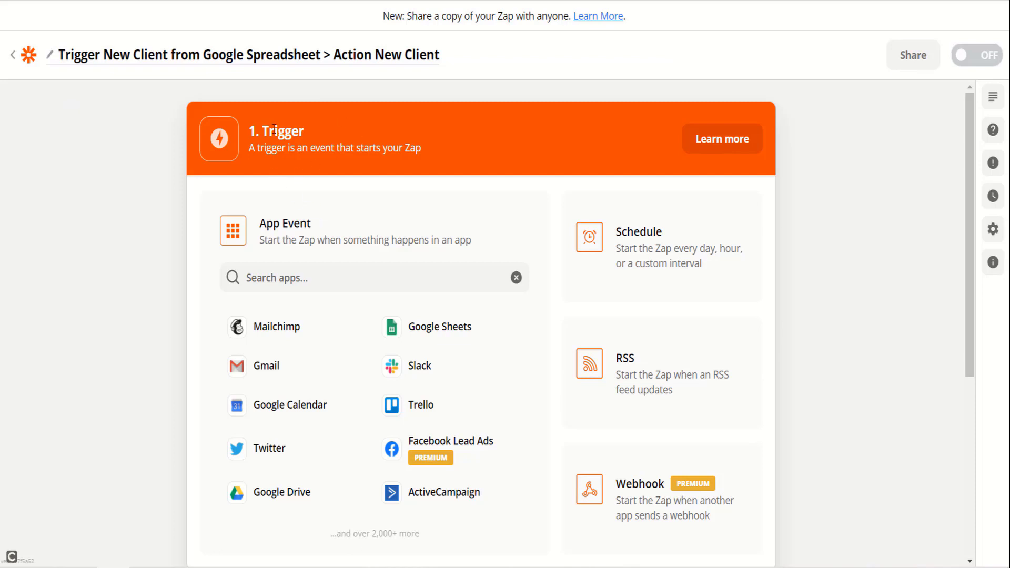
Step: Choose Google Sheets as the trigger app with the New Spreadsheet Row trigger event
left_click(336, 274)
type("c")
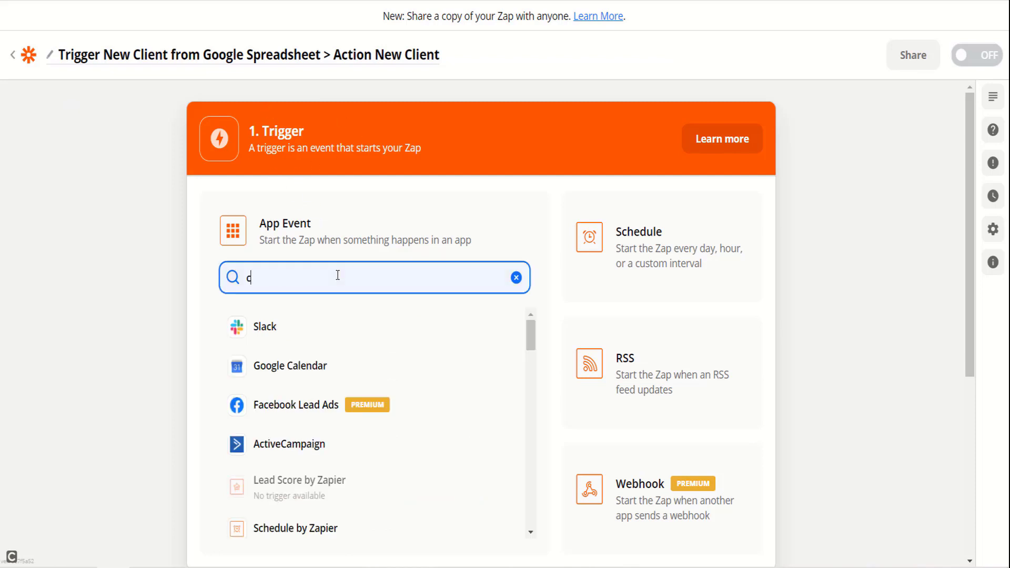
key("BackSpace")
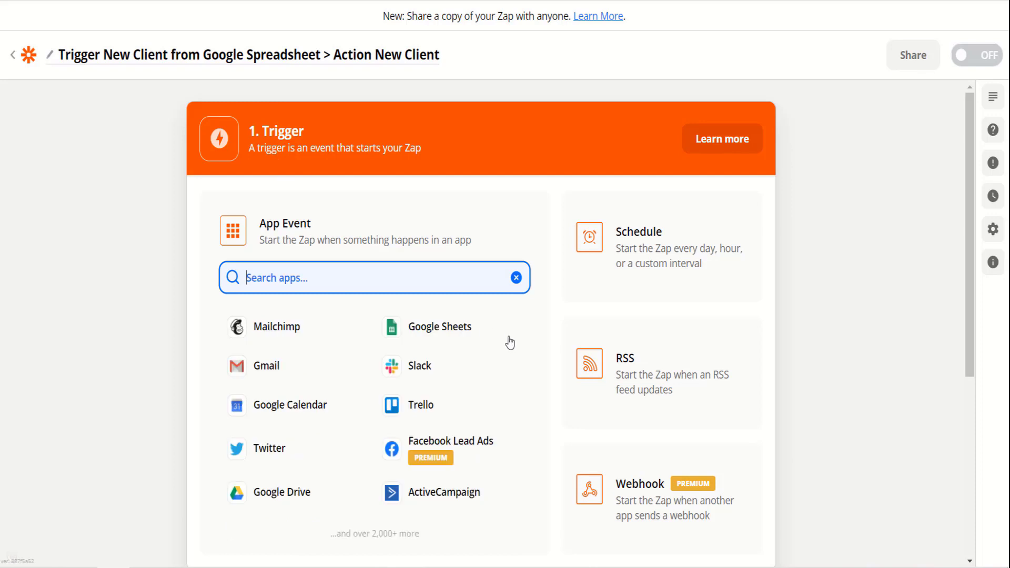
left_click(452, 340)
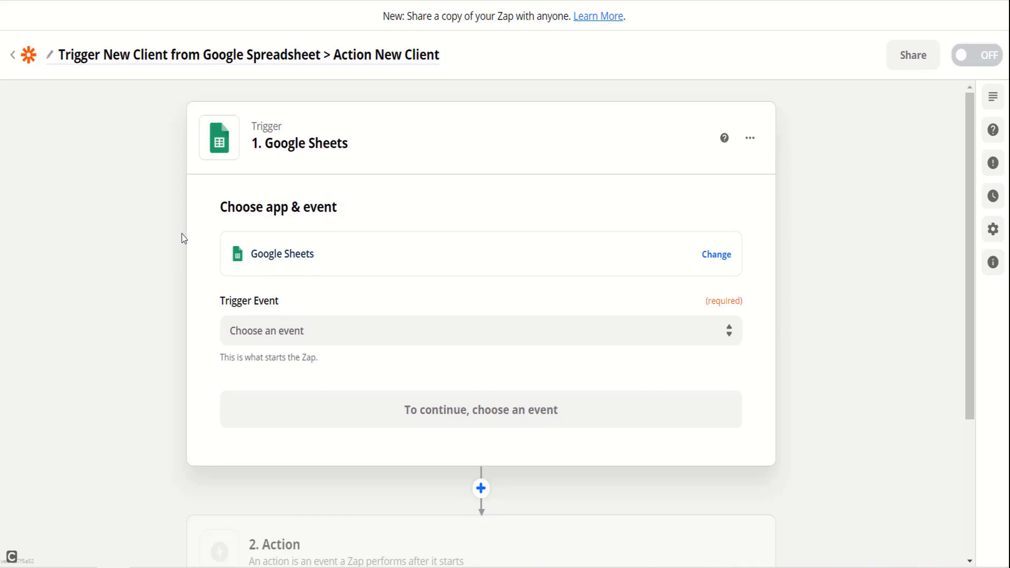
scroll(354, 209, "down", 3)
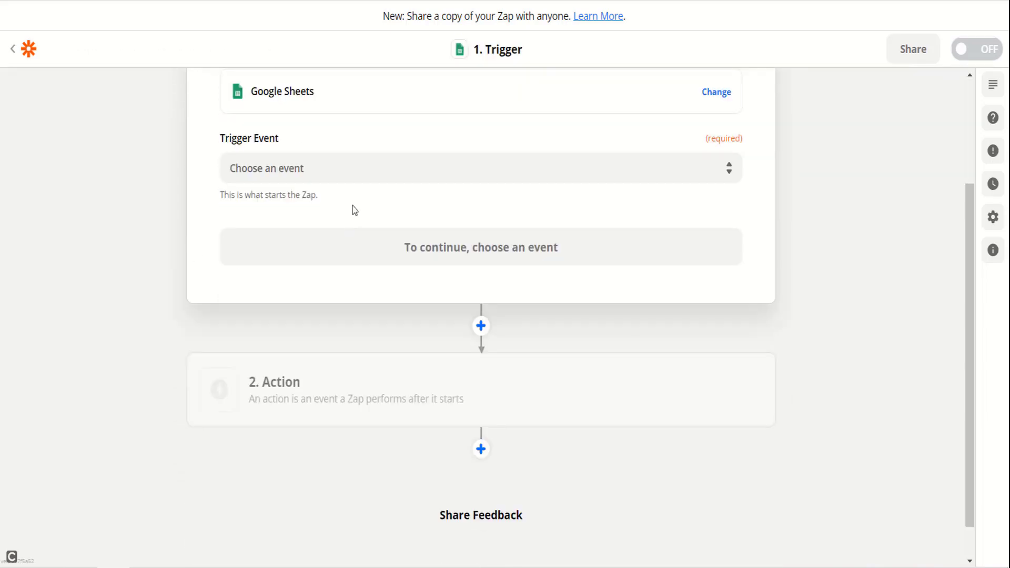
scroll(364, 284, "up", 2)
left_click(384, 259)
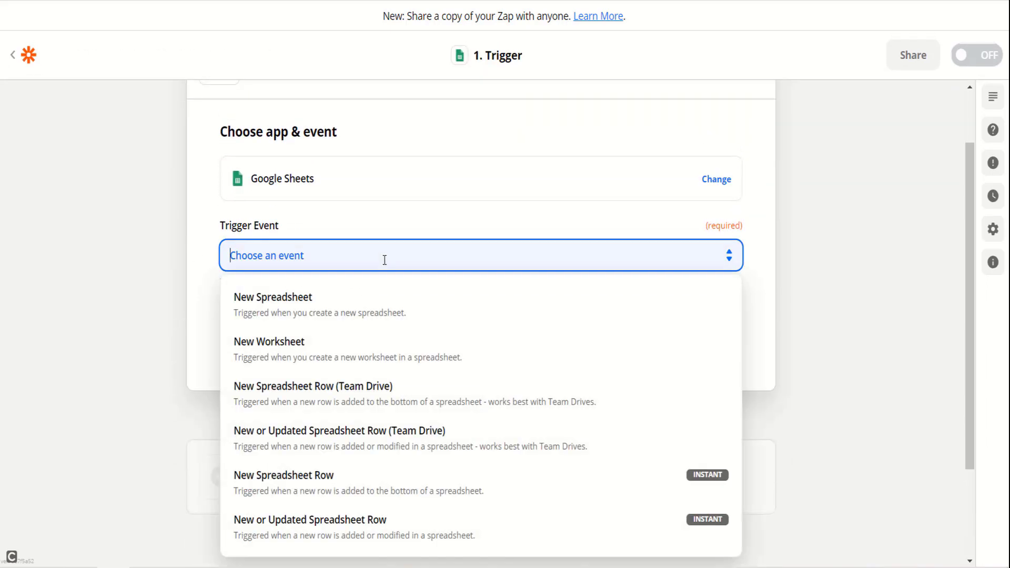
scroll(385, 260, "up", 2)
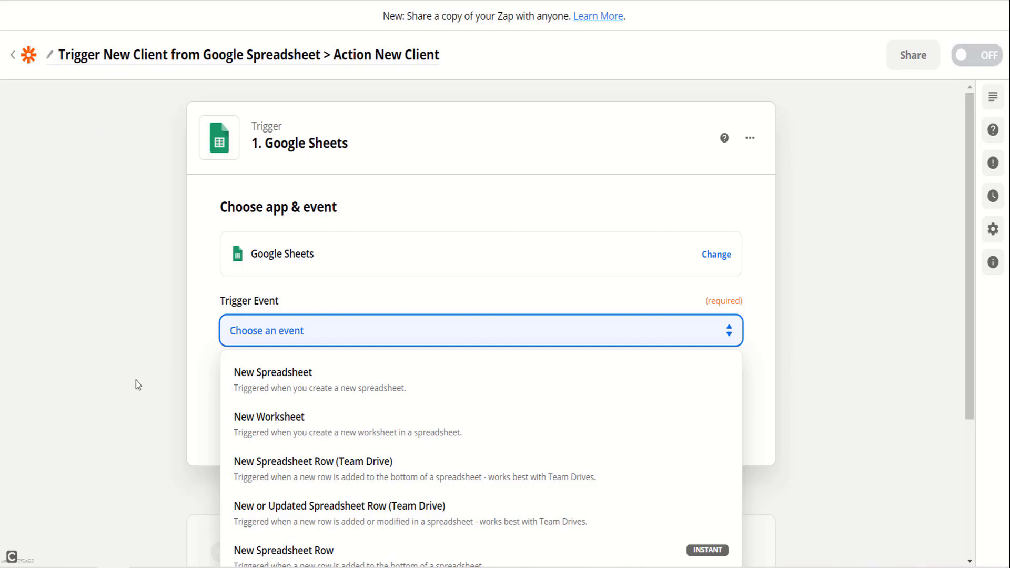
scroll(136, 384, "down", 2)
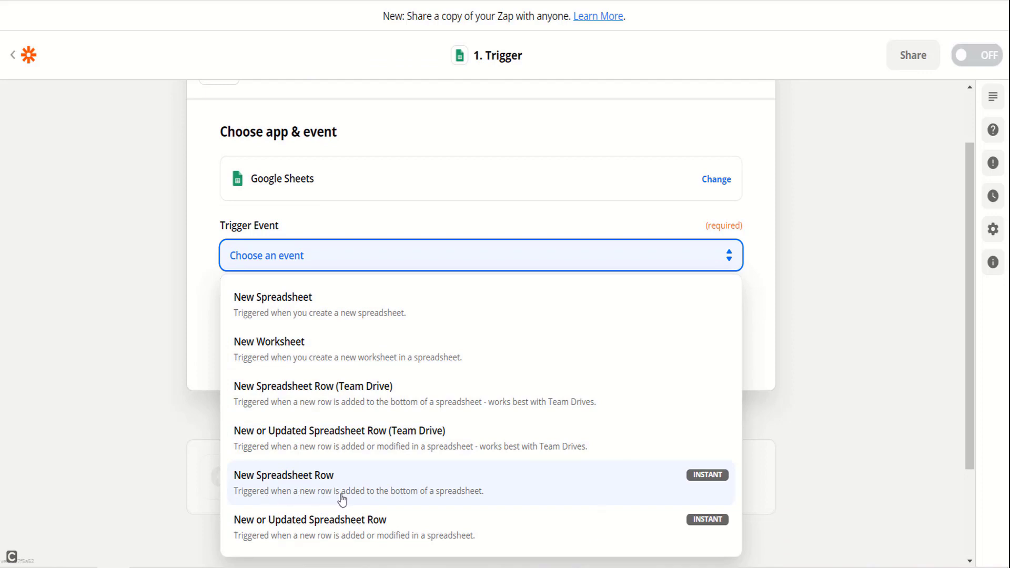
left_click(394, 497)
key("alt+Tab")
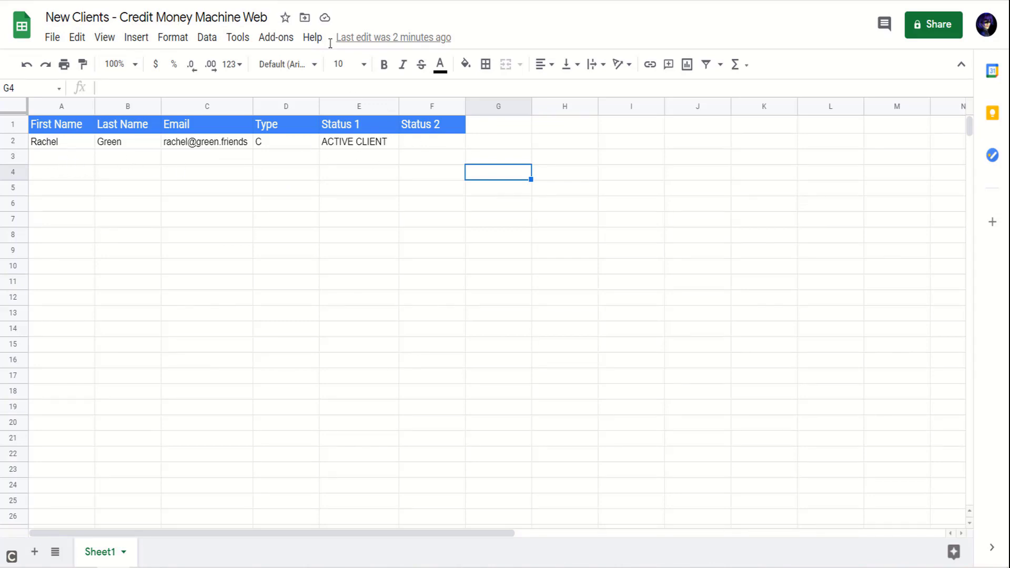
key("alt+Tab")
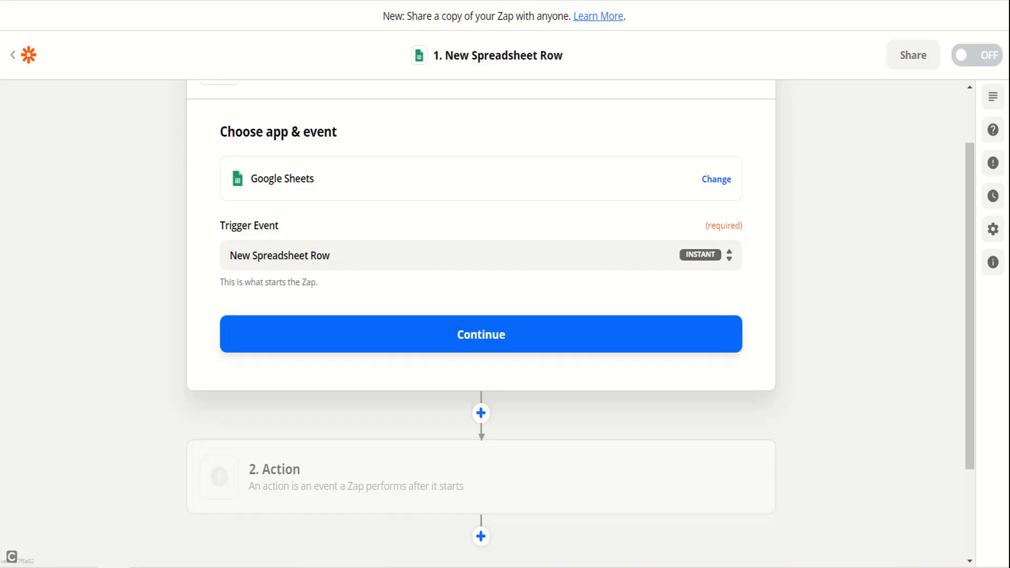
Step: Select the connected Google Sheets account for the trigger
key("alt+Tab")
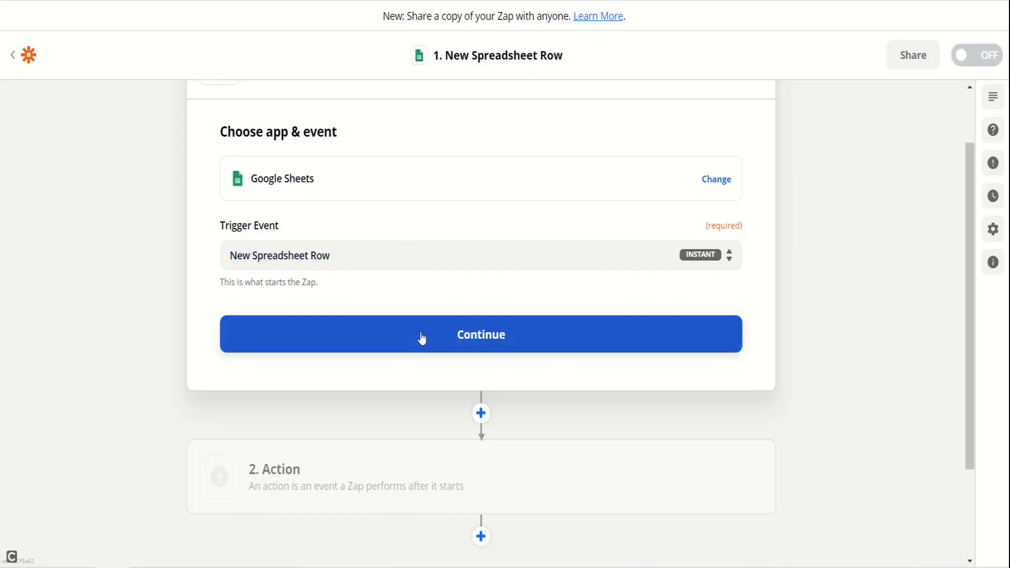
left_click(422, 339)
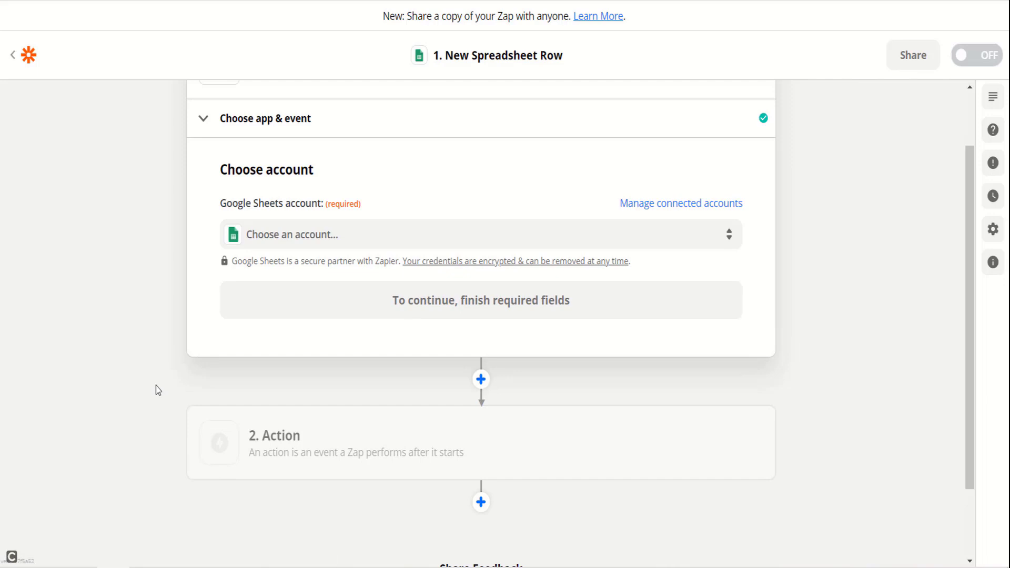
left_click(384, 241)
left_click(405, 365)
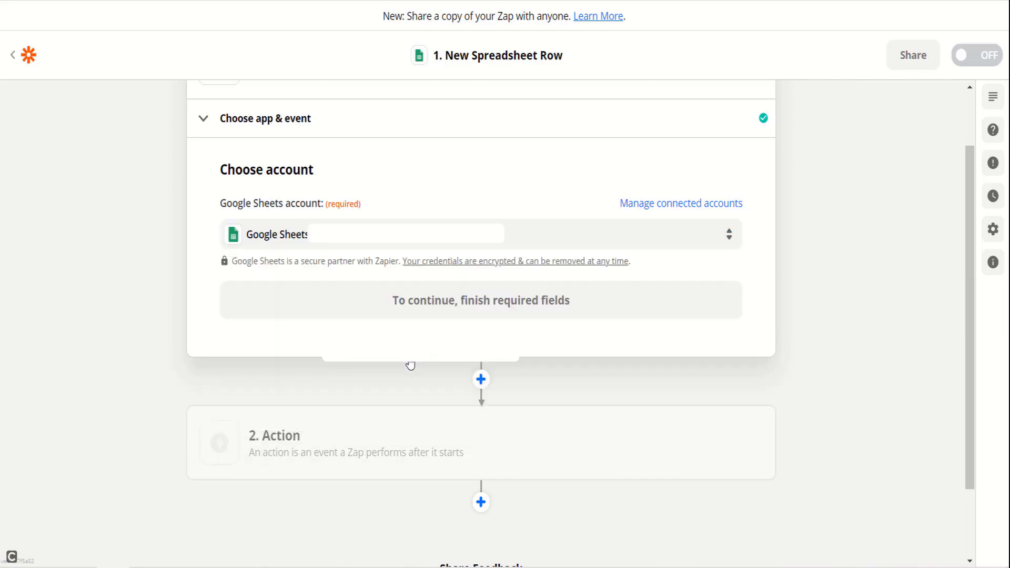
left_click(496, 308)
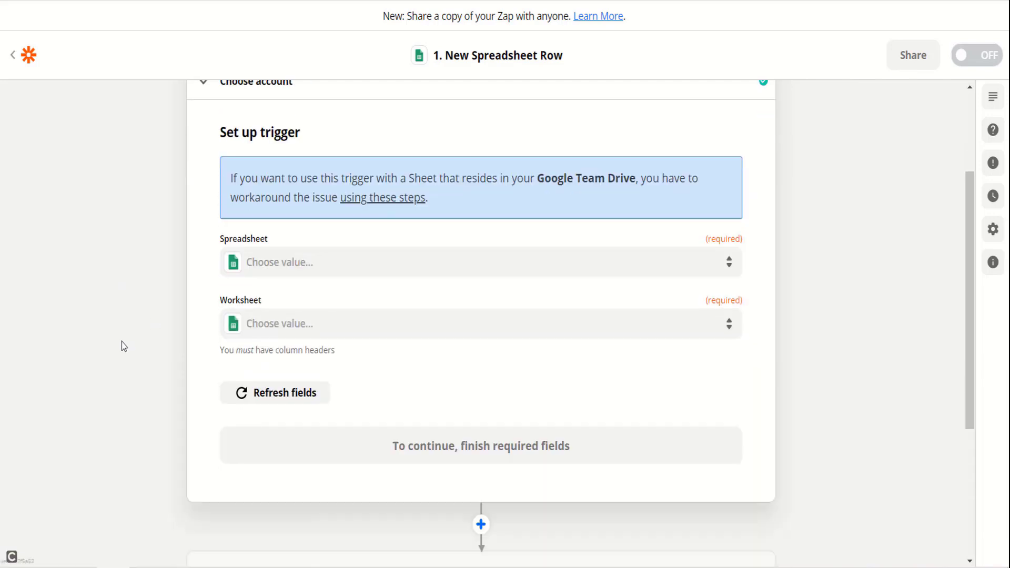
Step: Point the trigger at Sheet1 of the 'New Clients - Credit Money Machine Web' spreadsheet
scroll(122, 347, "up", 1)
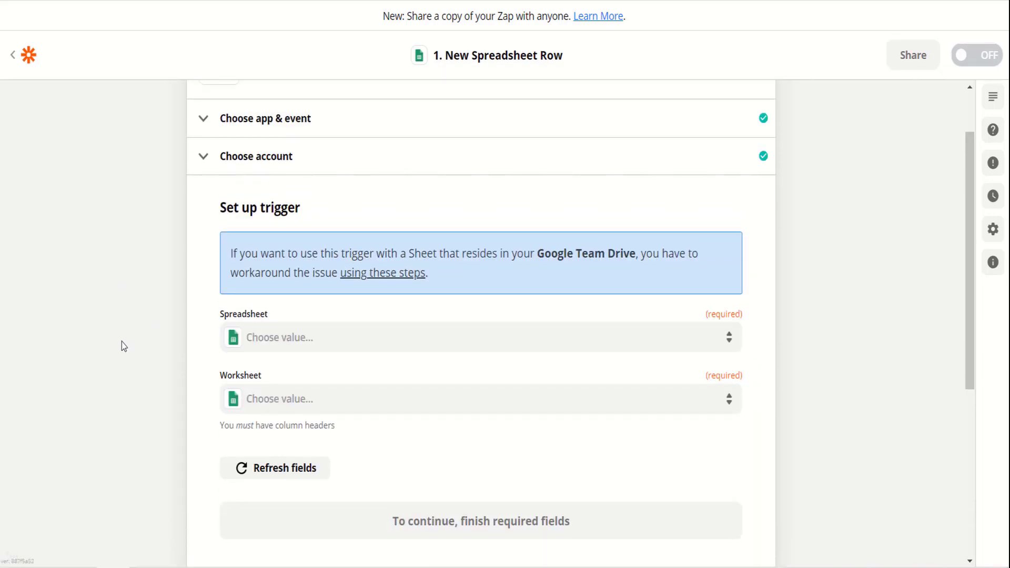
left_click(383, 342)
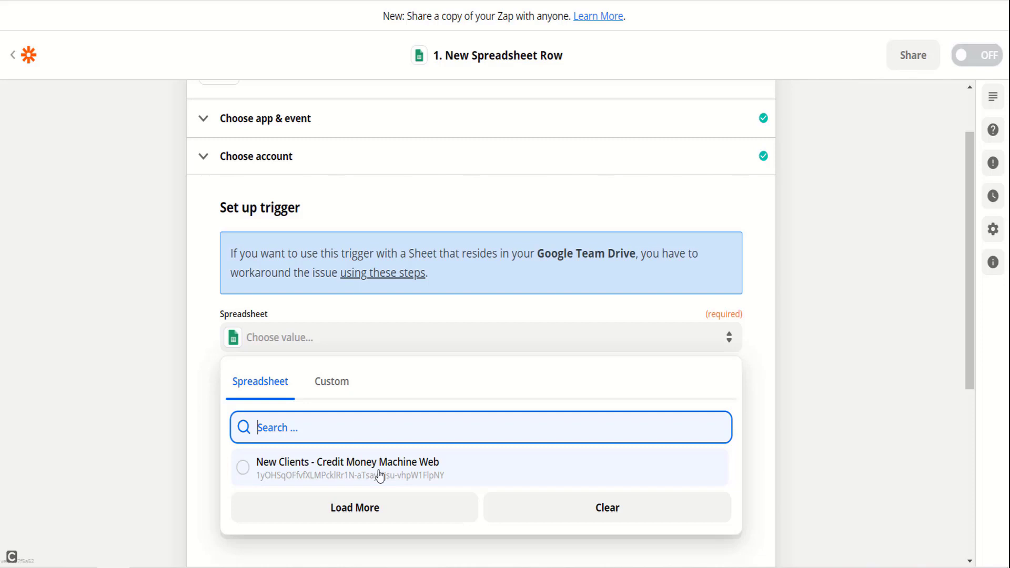
left_click(379, 469)
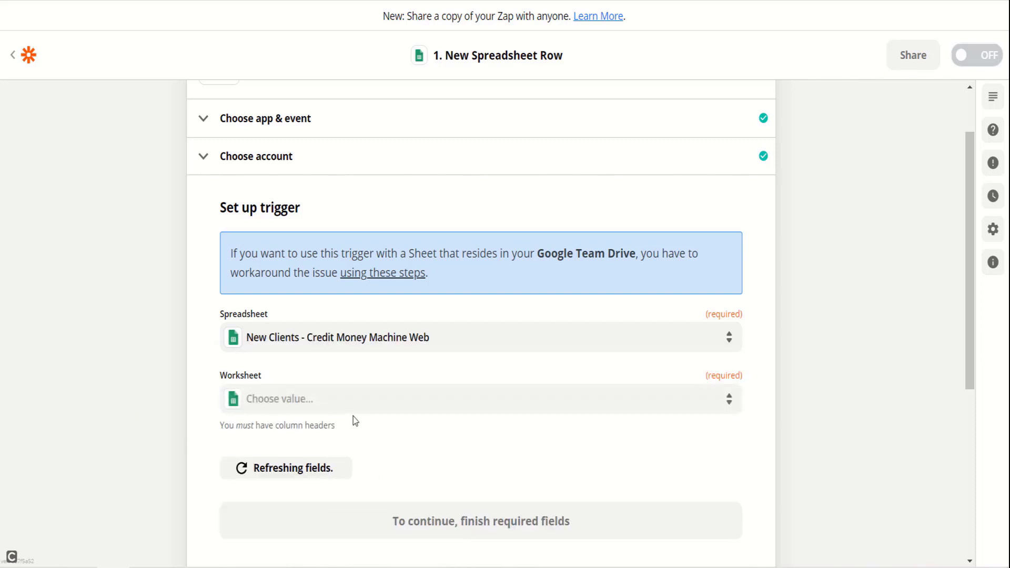
left_click(368, 409)
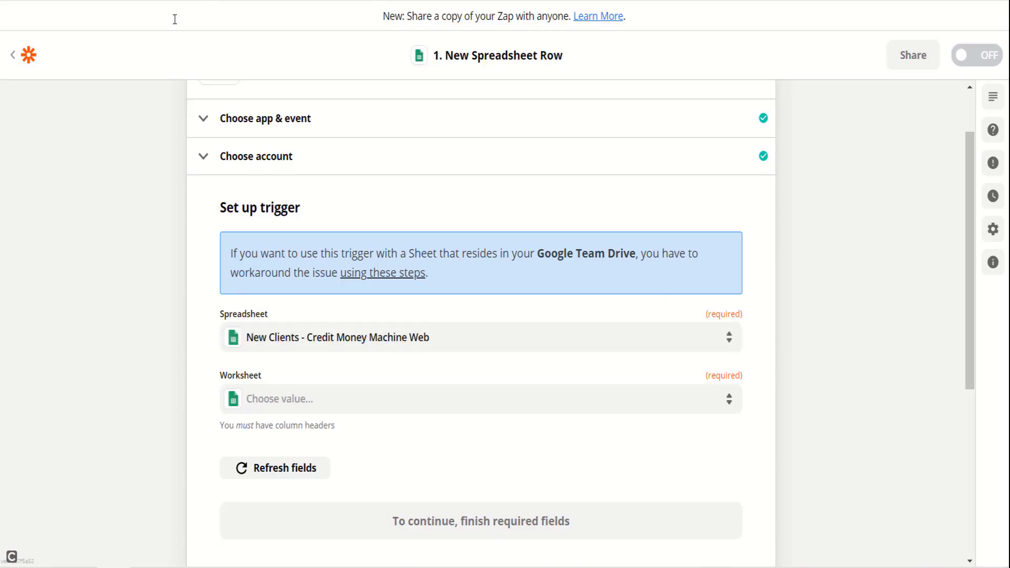
left_click(385, 403)
left_click(314, 543)
scroll(95, 444, "down", 3)
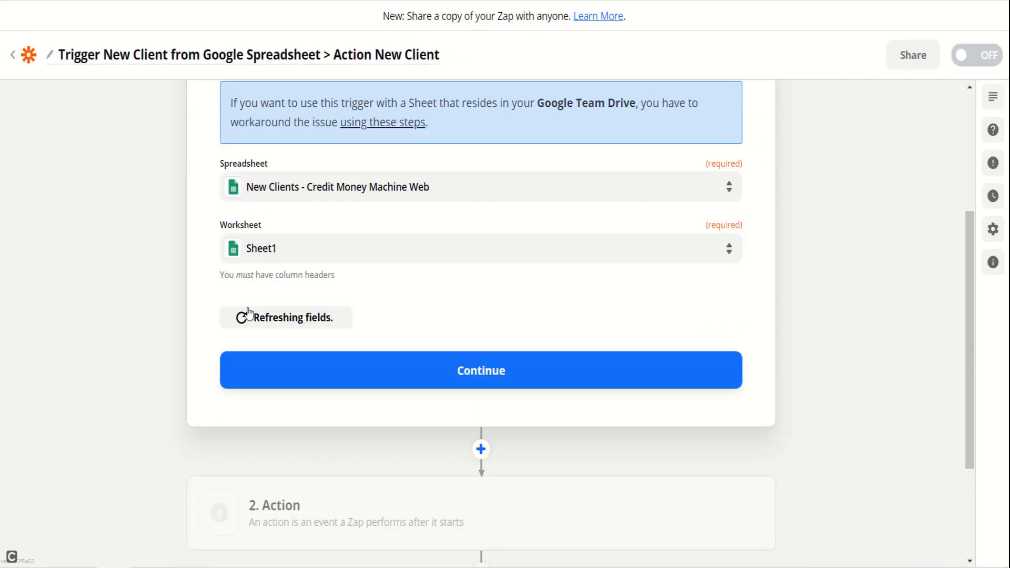
left_click(502, 372)
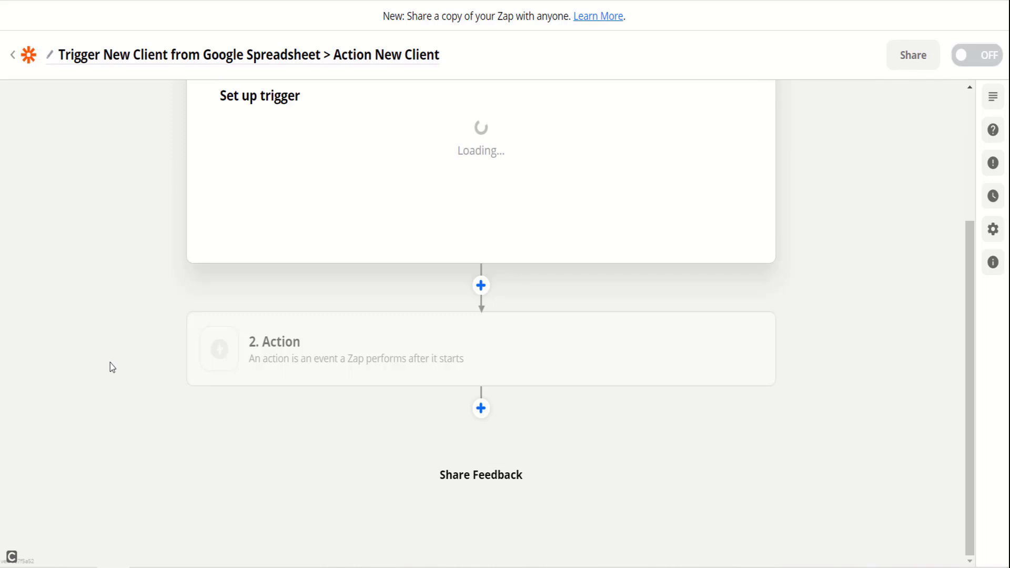
Step: Accept the trigger test's sample row 2 and begin the 2. Action step
scroll(110, 363, "down", 2)
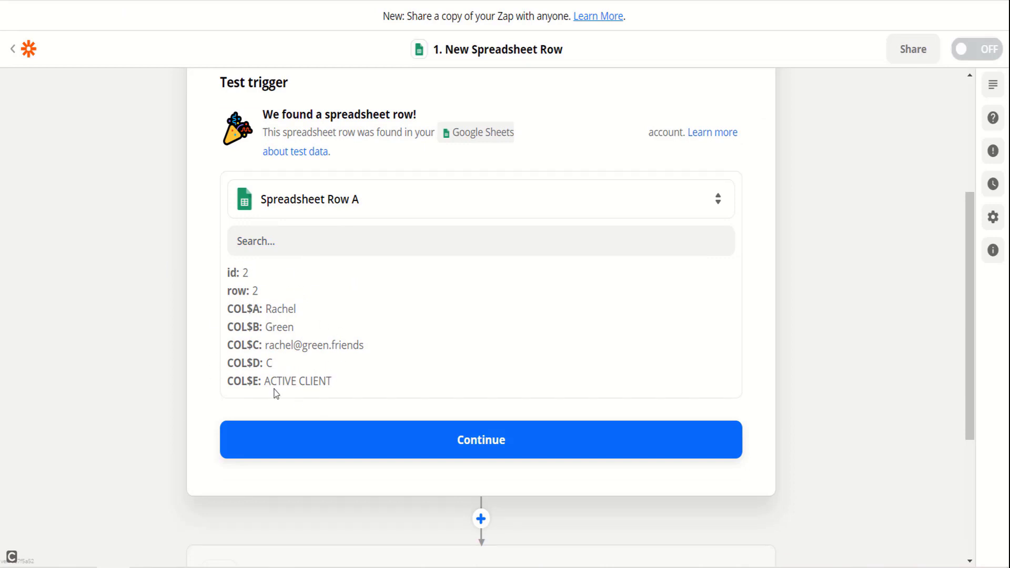
left_click(487, 442)
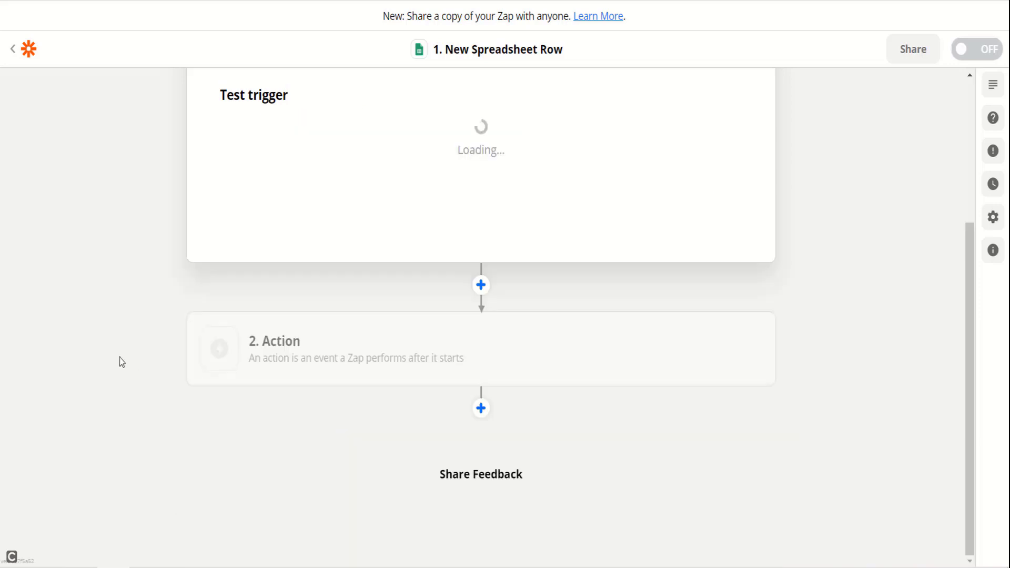
left_click(383, 362)
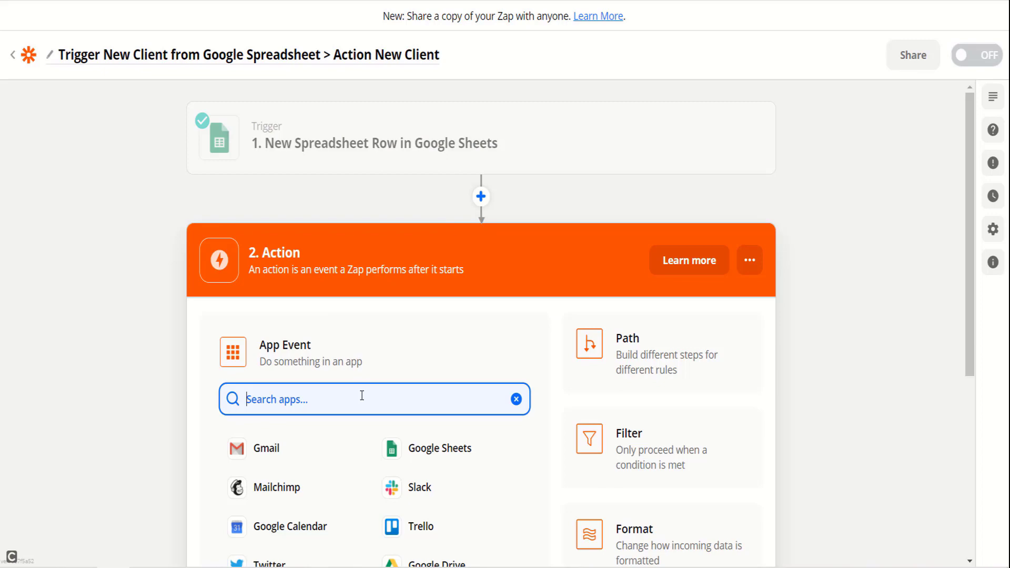
Step: Search 'credit mone' and pick Credit Money Machine Web (1.0.0) as the action app
type("credit m")
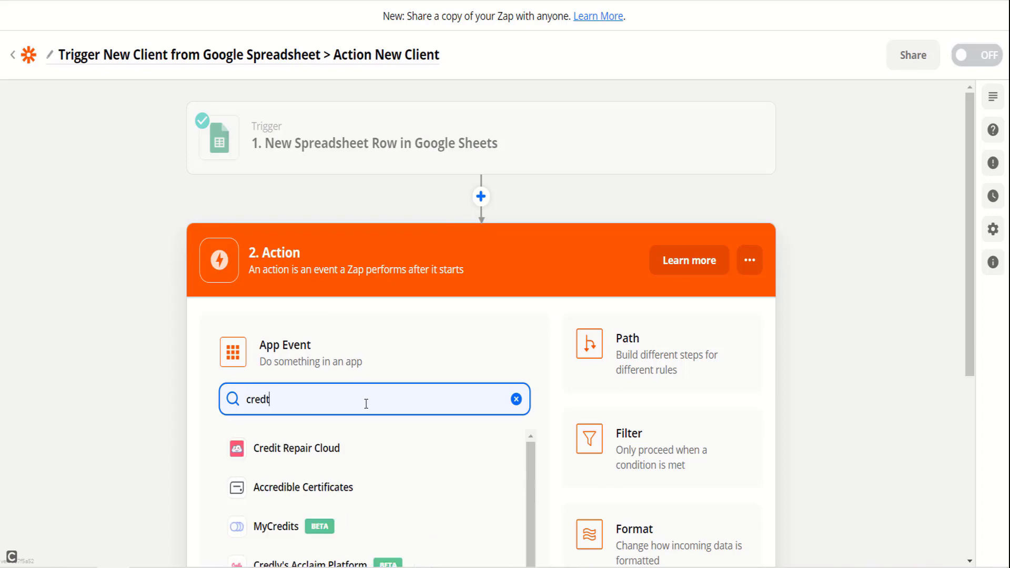
type("one")
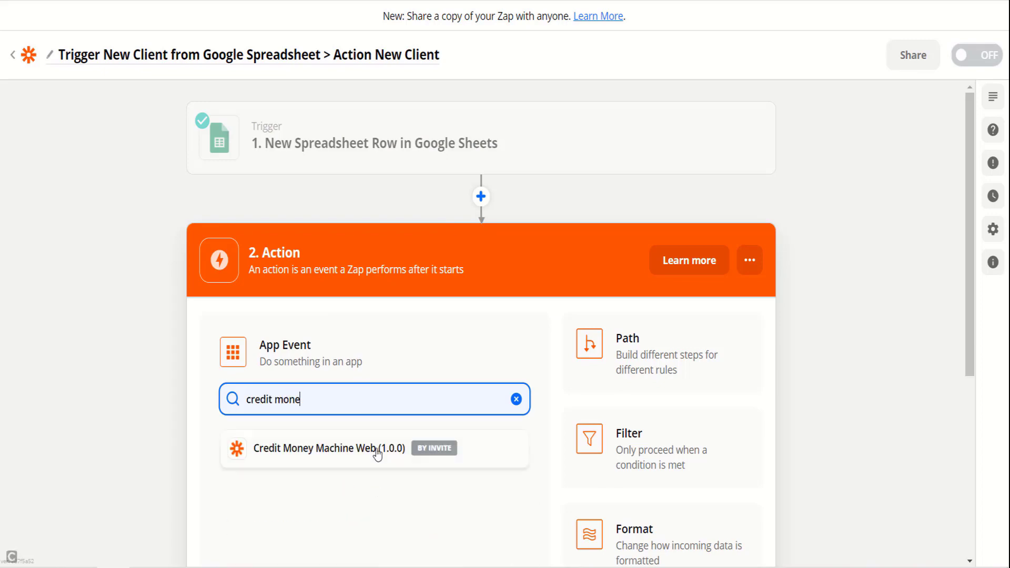
left_click(367, 447)
Step: Set the action event to Create Client using the connected Credit Money Machine Web account
scroll(70, 356, "down", 2)
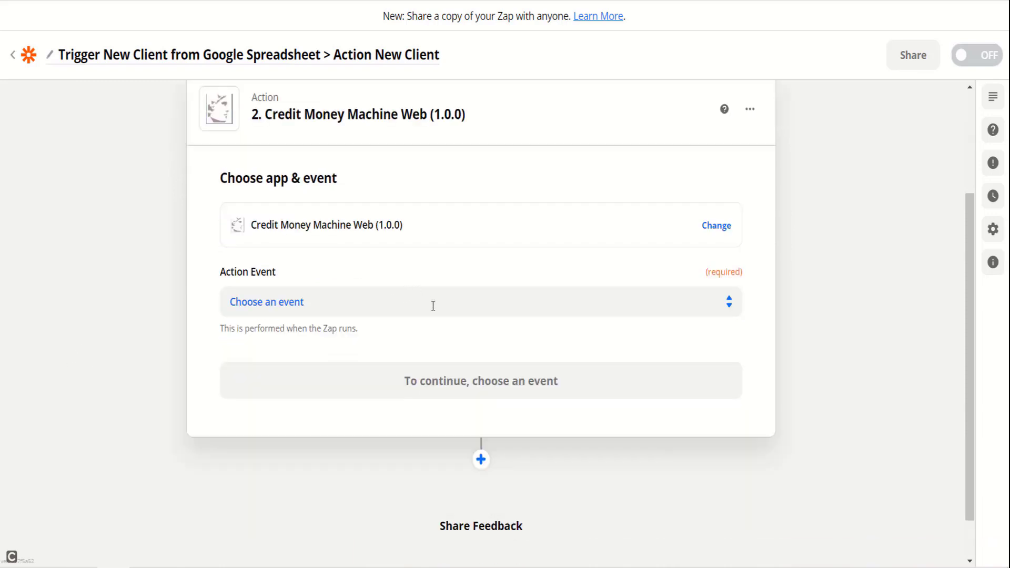
left_click(492, 304)
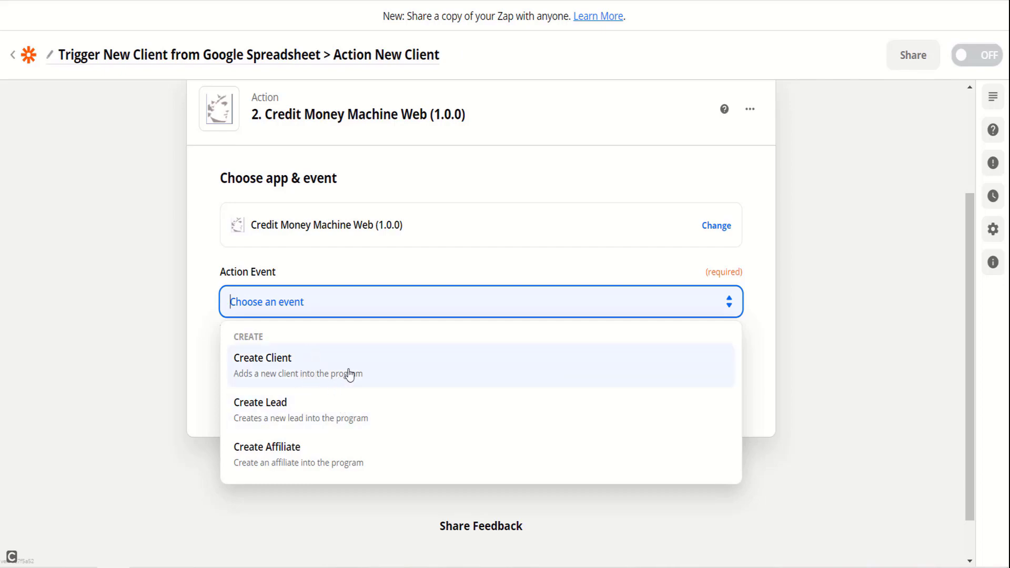
left_click(437, 375)
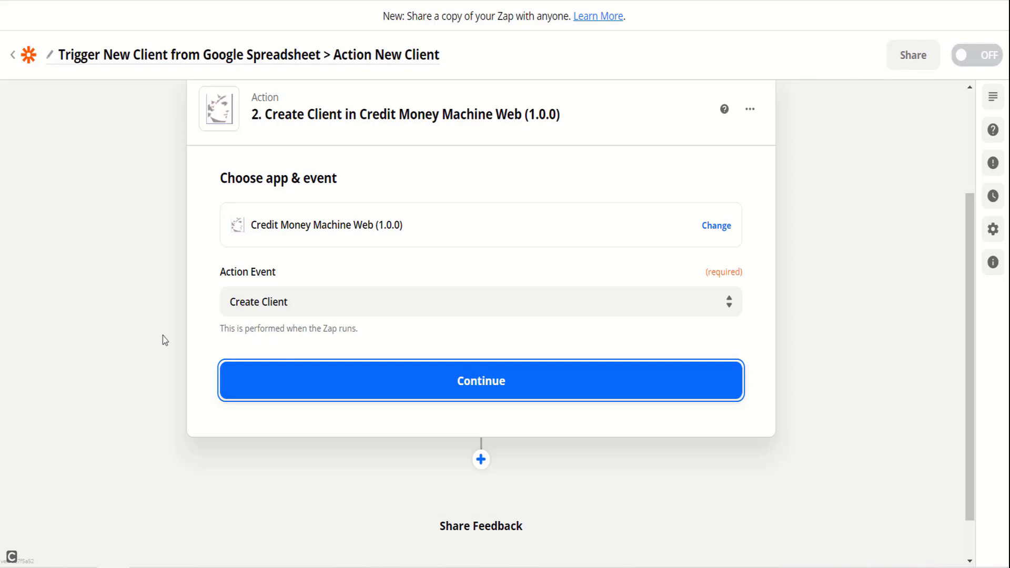
left_click(484, 363)
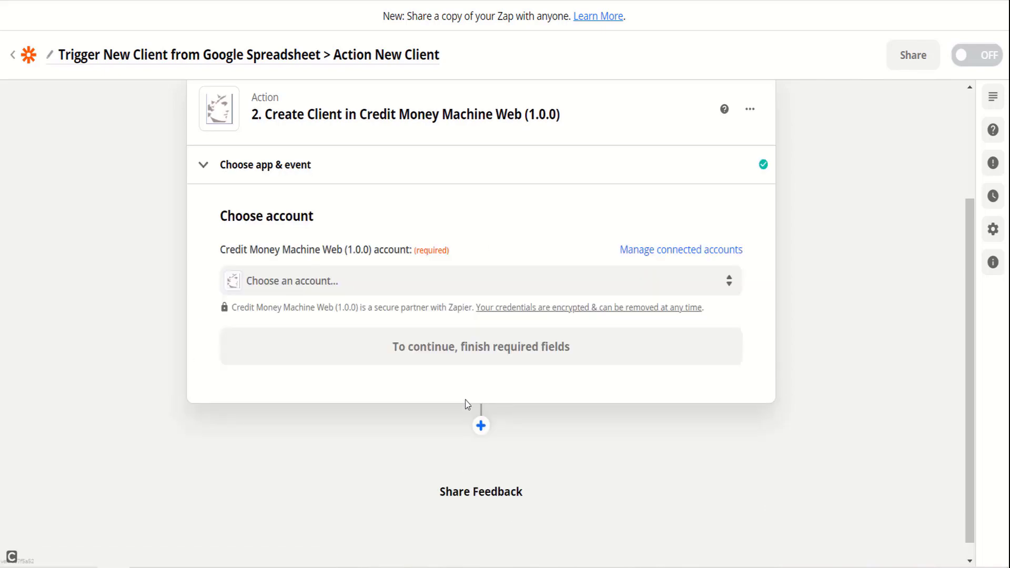
left_click(330, 284)
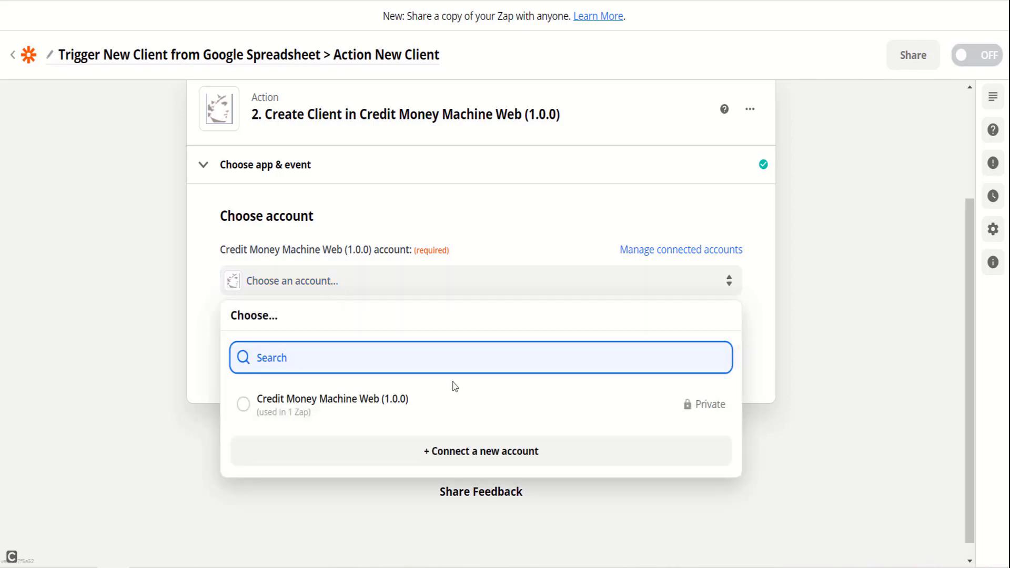
left_click(407, 415)
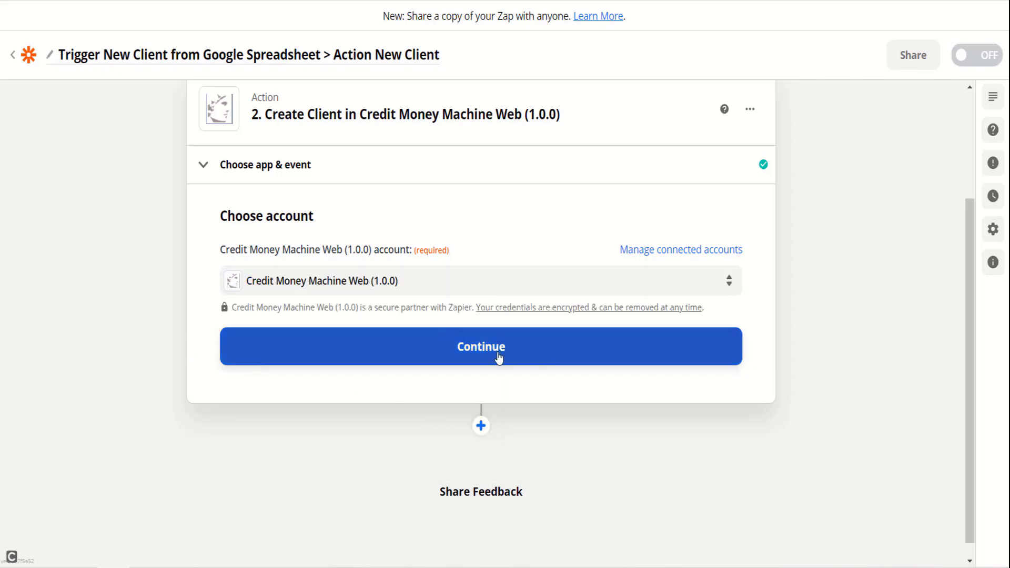
left_click(463, 356)
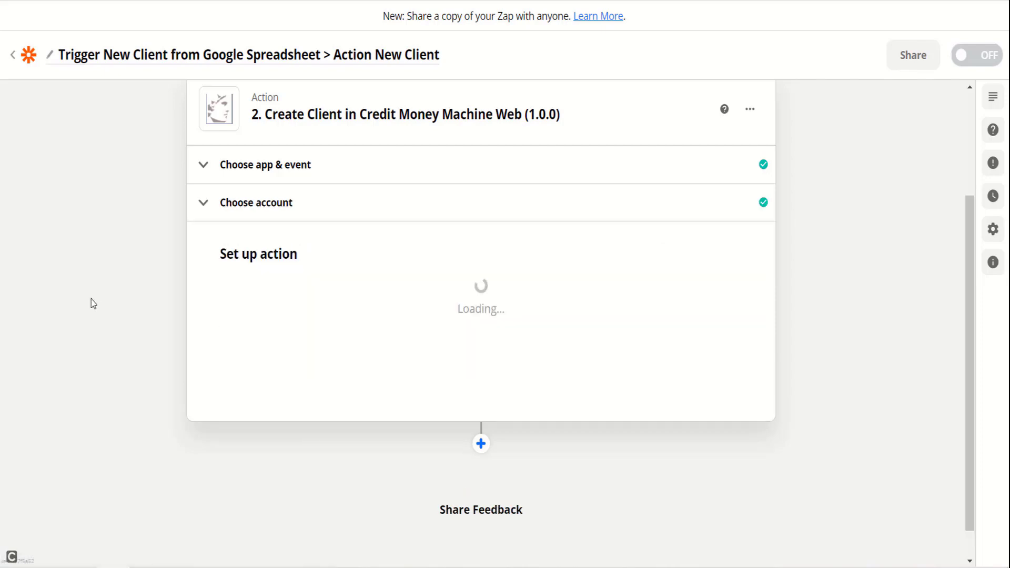
Step: Map First Name and Last Name to the spreadsheet row's First Name and Last Name values
scroll(317, 257, "down", 1)
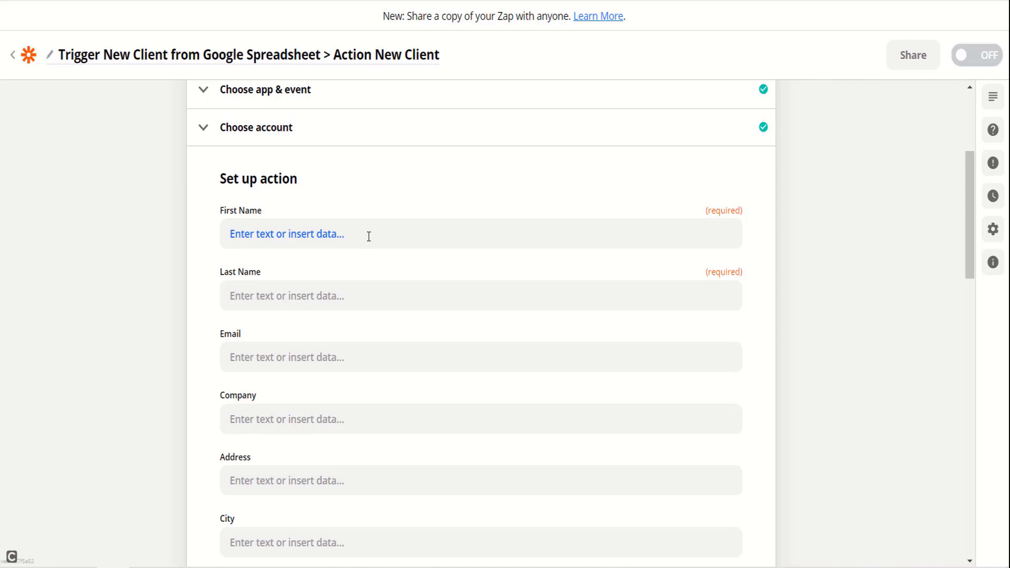
scroll(369, 236, "up", 3)
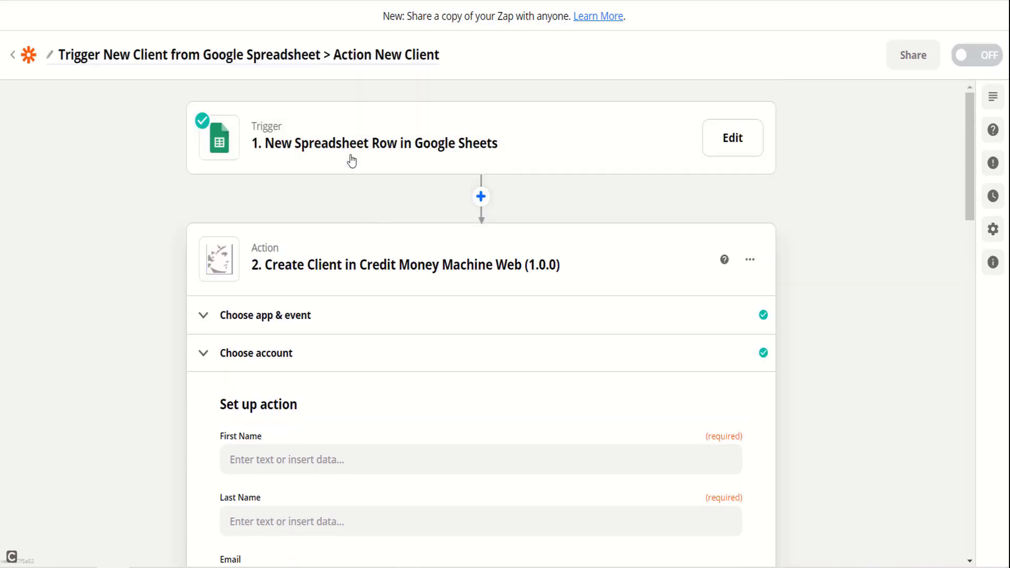
scroll(345, 219, "down", 3)
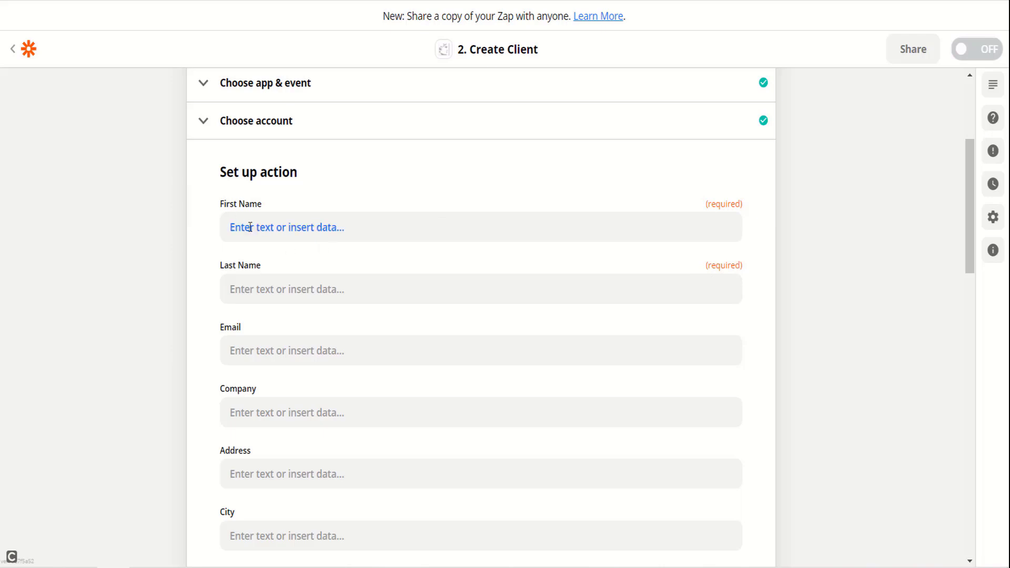
left_click(297, 230)
left_click(287, 453)
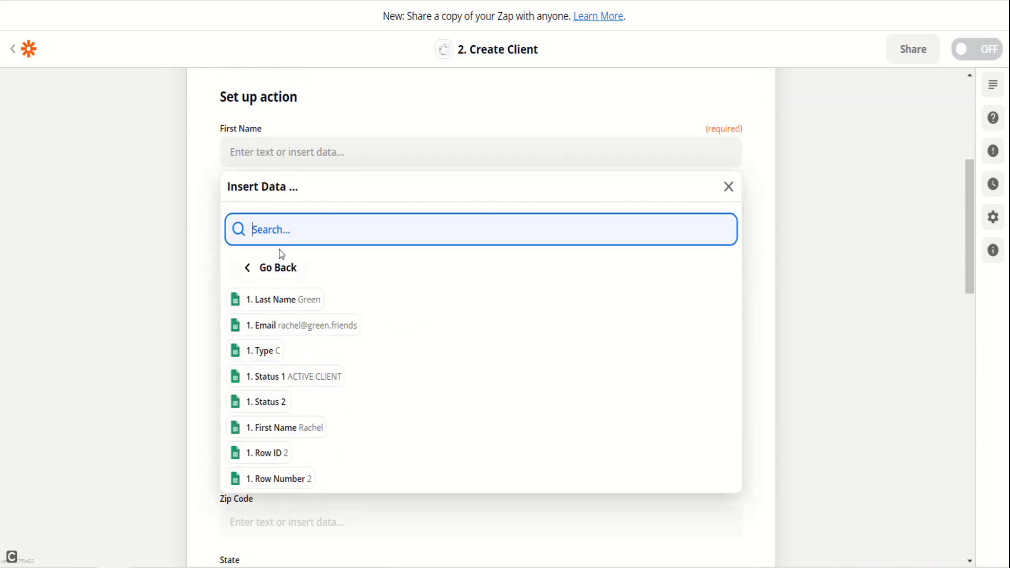
left_click(283, 427)
left_click(287, 224)
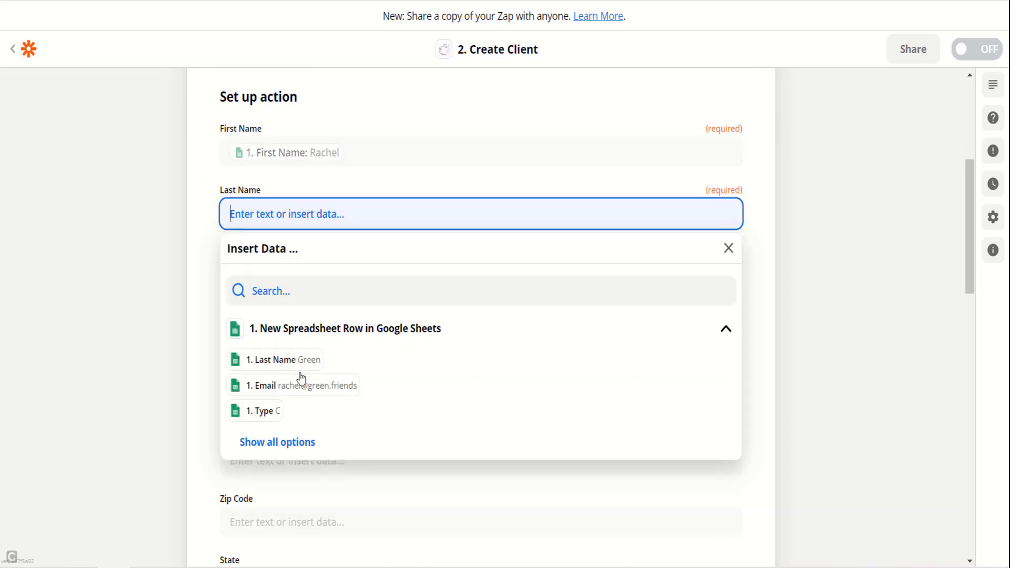
Step: Map Status 1 to the spreadsheet's Status 1 value and review the test preview
scroll(153, 257, "down", 15)
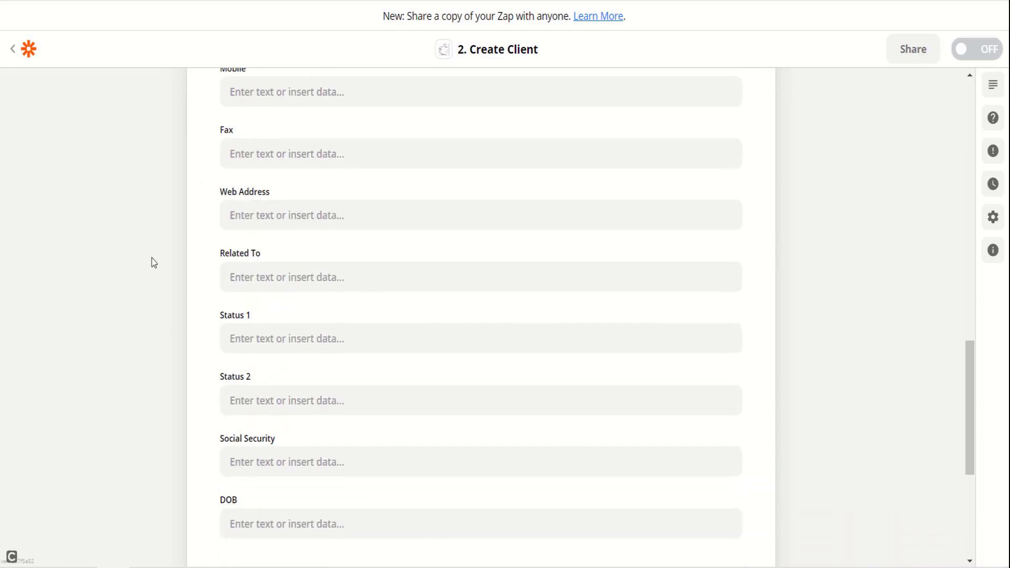
left_click(316, 117)
left_click(294, 343)
scroll(570, 416, "up", 9)
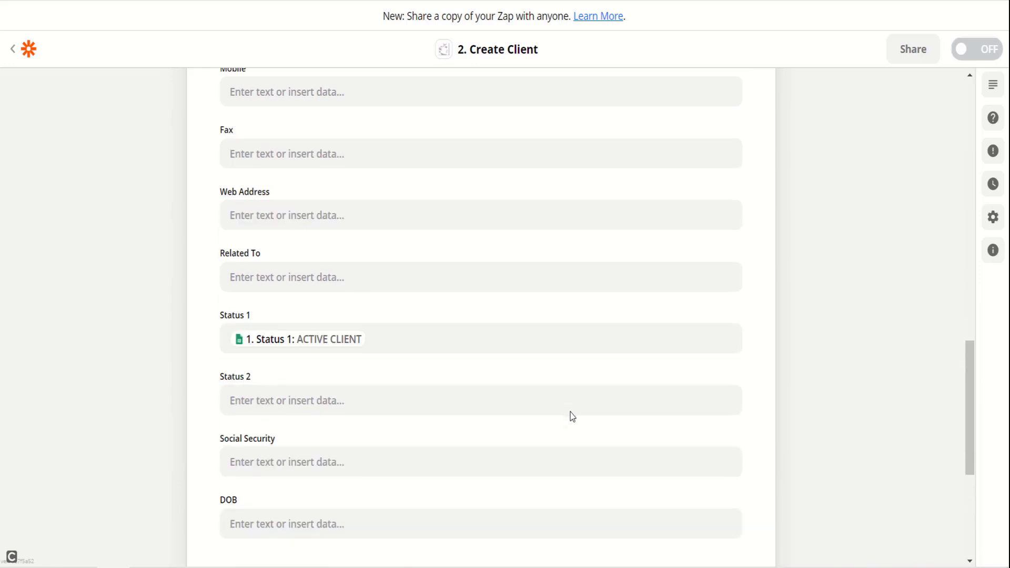
scroll(361, 187, "up", 10)
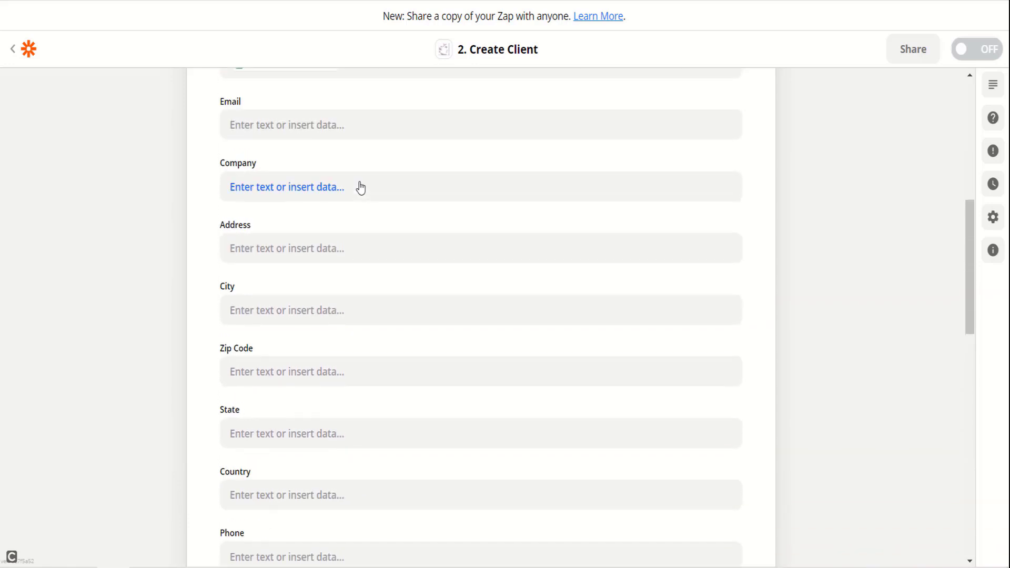
scroll(363, 210, "down", 6)
scroll(361, 269, "down", 8)
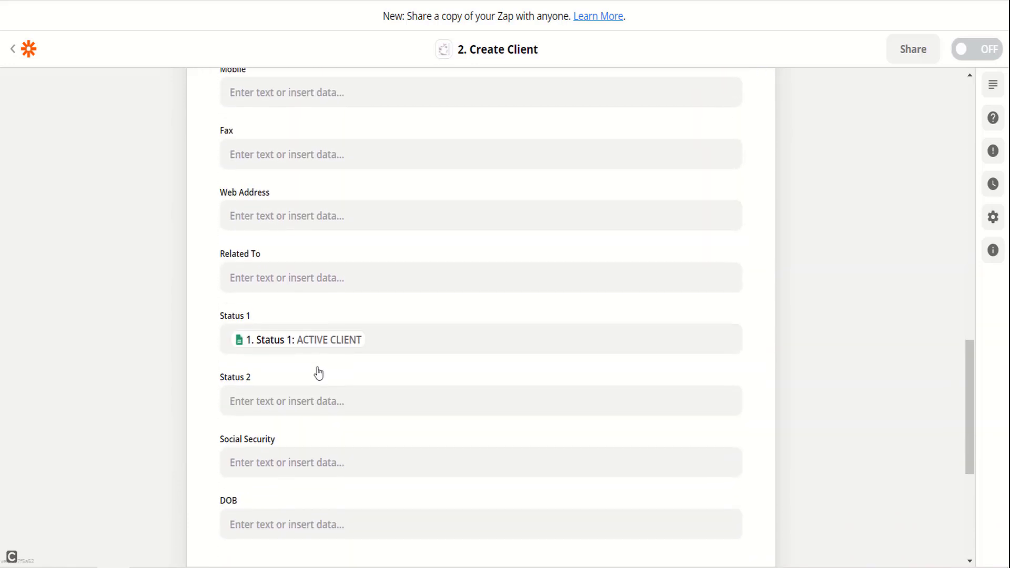
scroll(88, 339, "down", 5)
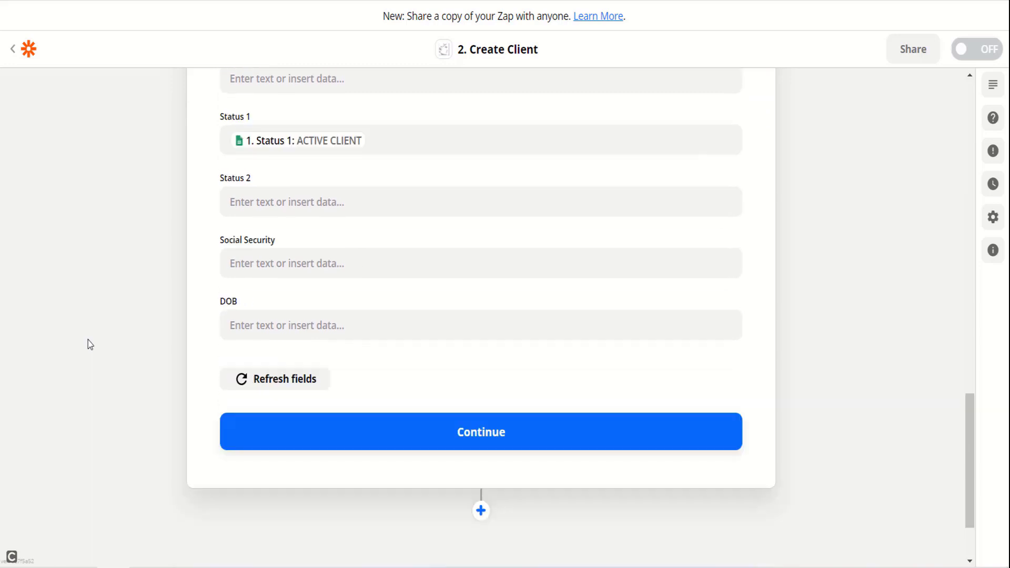
Step: Run the Create Client test successfully, switch the Zap ON, and dismiss the confirmation
left_click(568, 343)
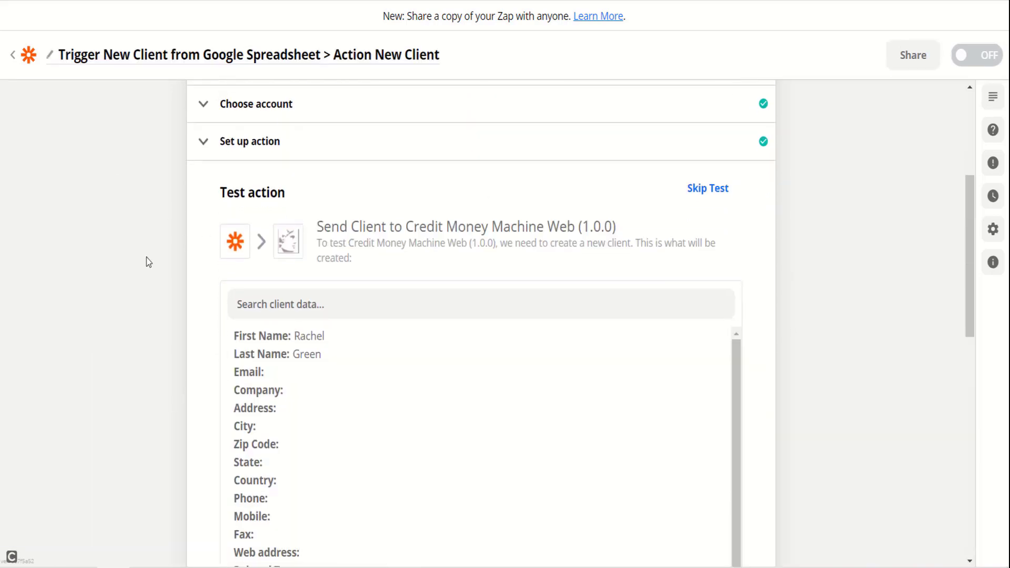
scroll(149, 273, "down", 10)
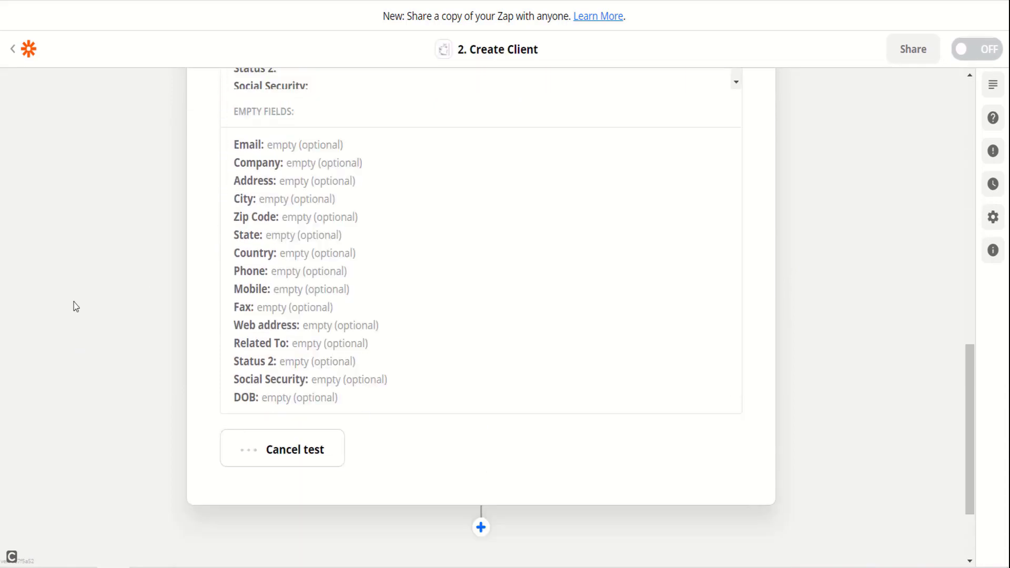
scroll(75, 307, "up", 10)
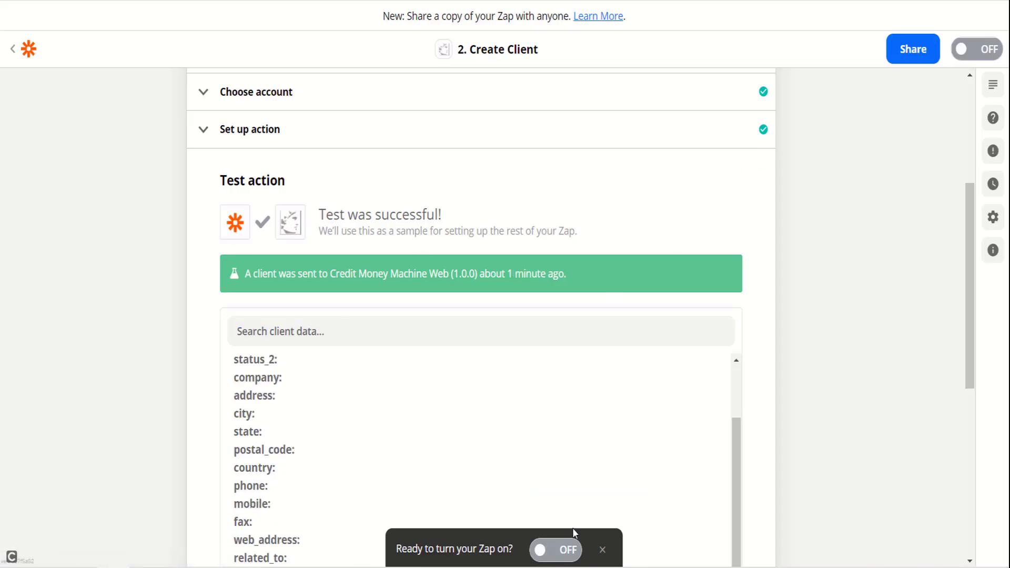
left_click(547, 550)
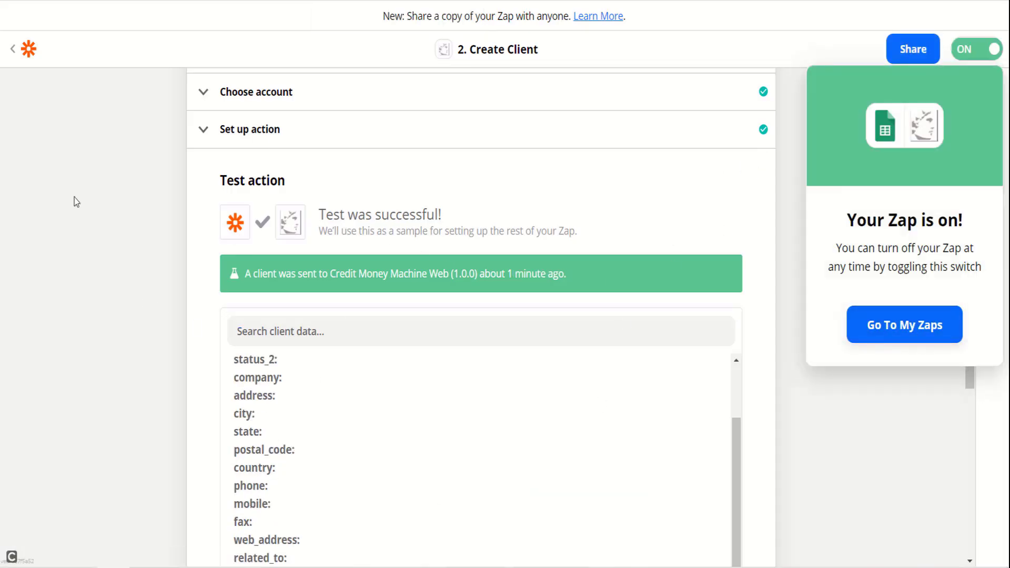
scroll(74, 198, "up", 5)
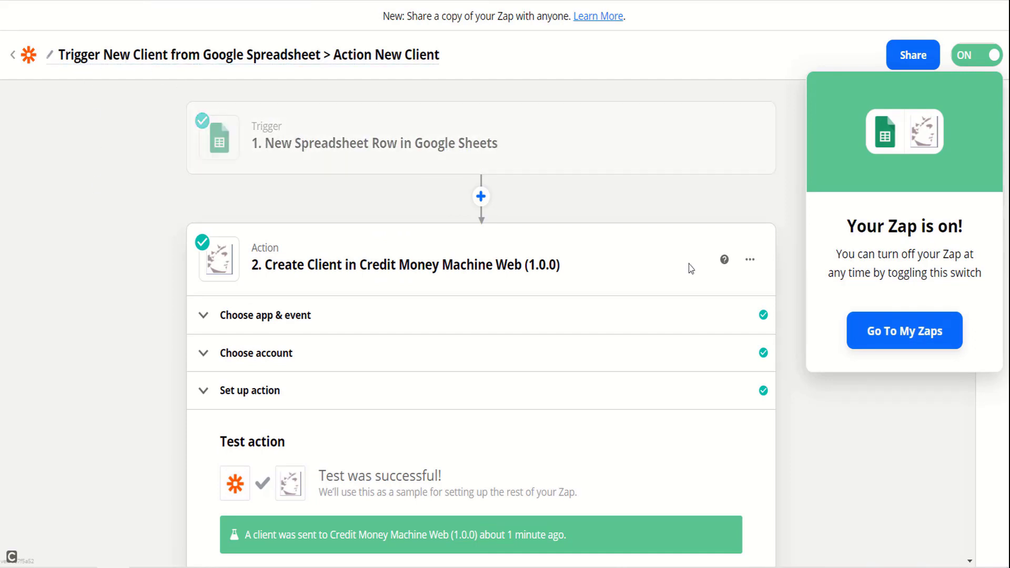
left_click(691, 268)
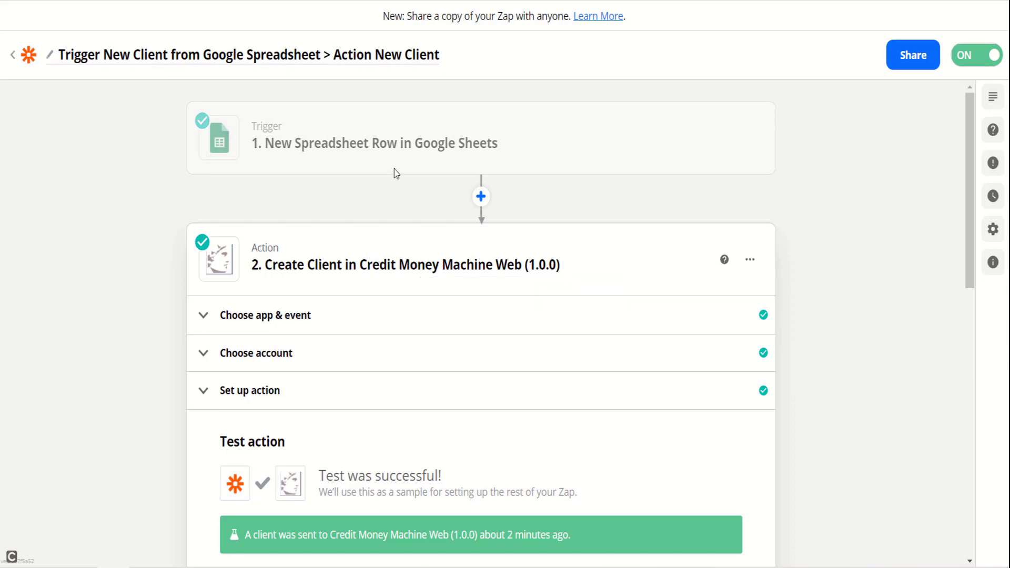
Step: Enter a new client in row 4: first name, last name, e-mail, Type C, Status 1 WORKING
key("ctrl+Tab")
left_click(70, 173)
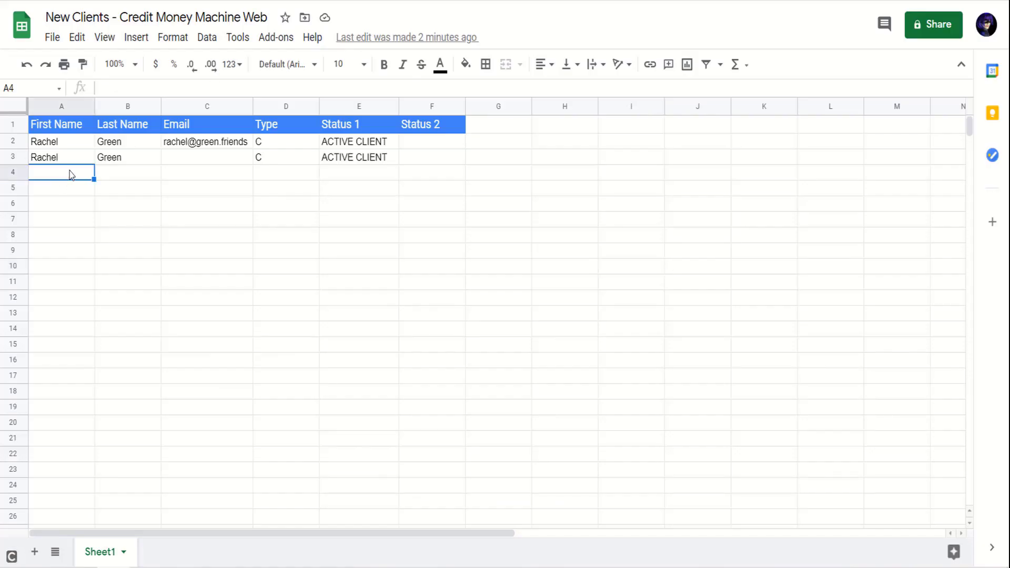
key("Tab")
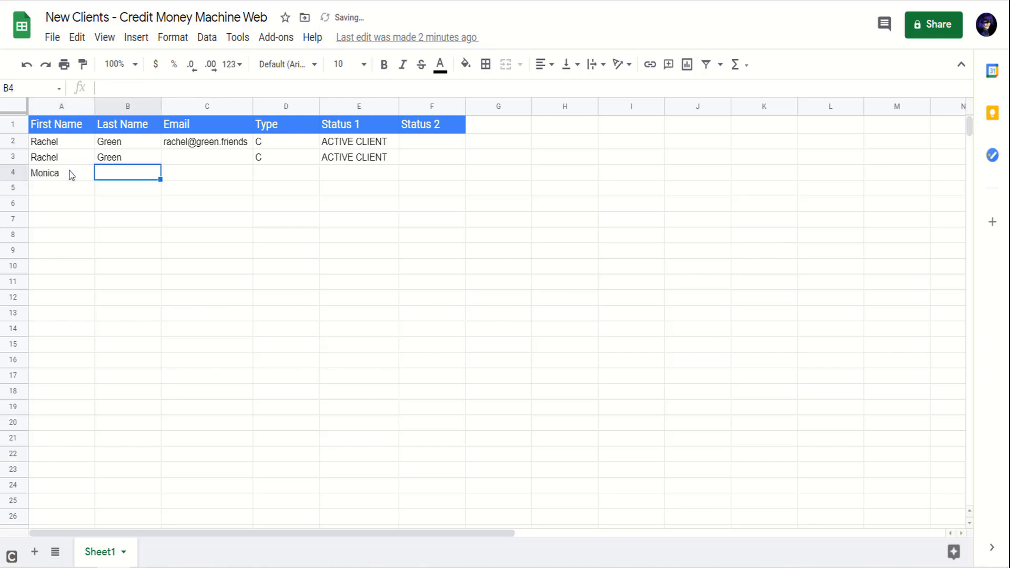
key("Tab")
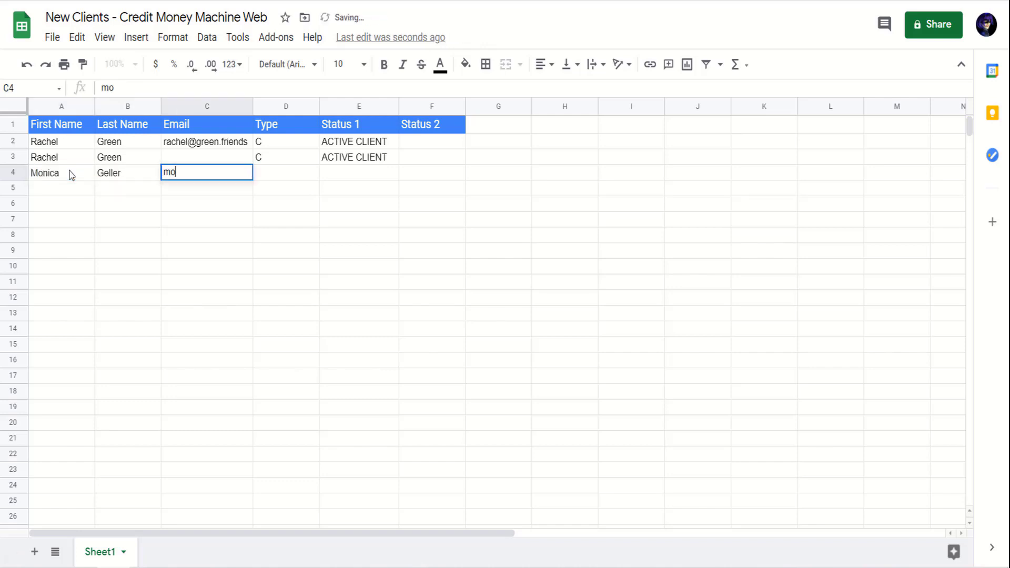
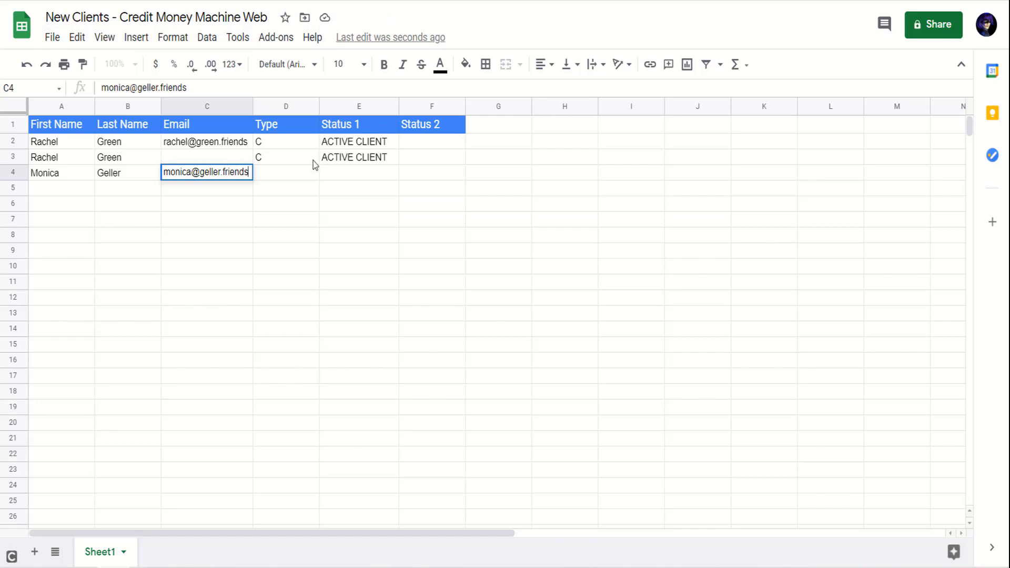
left_click(309, 173)
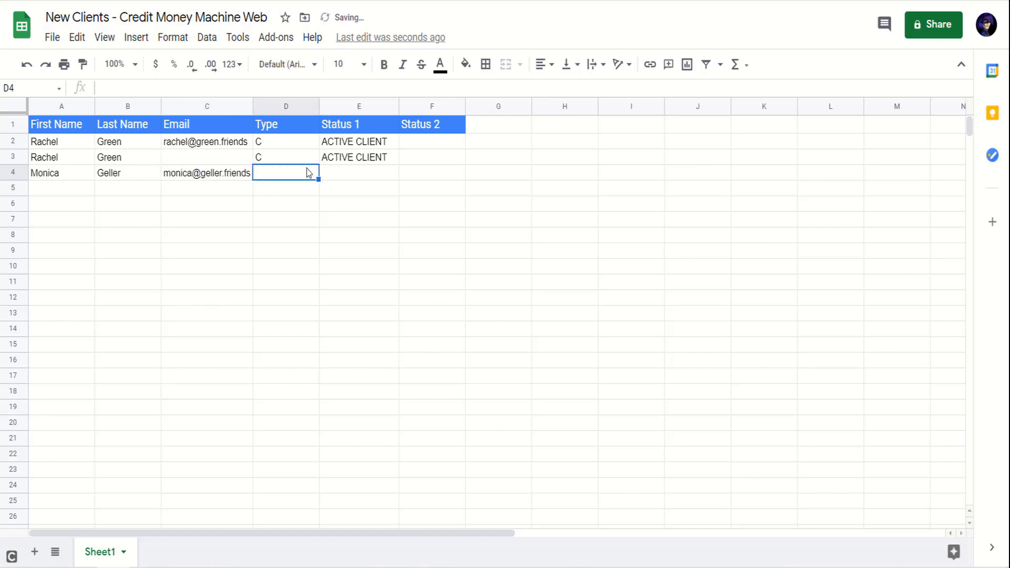
type("C")
left_click(367, 175)
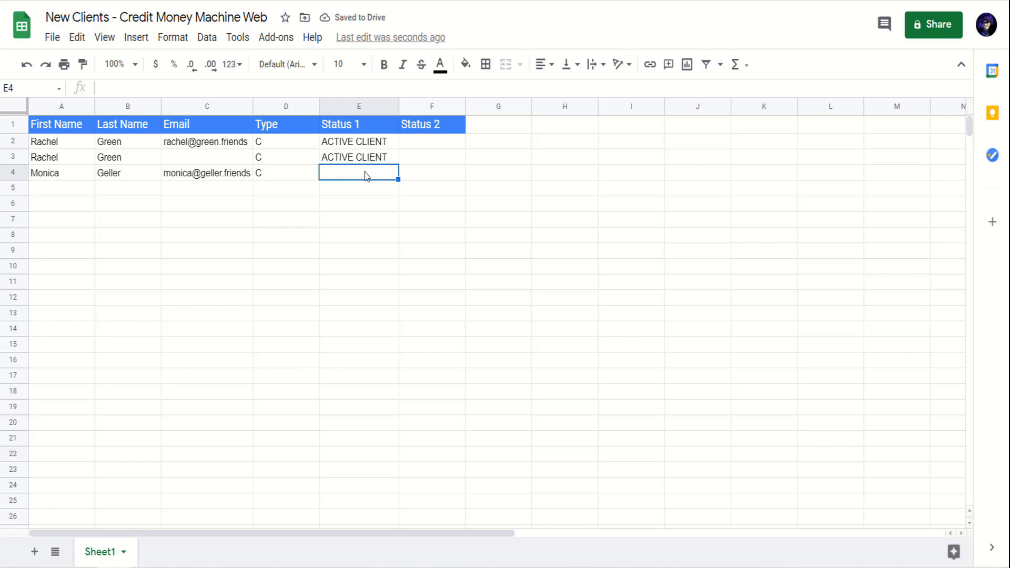
type("WORKING")
left_click(507, 187)
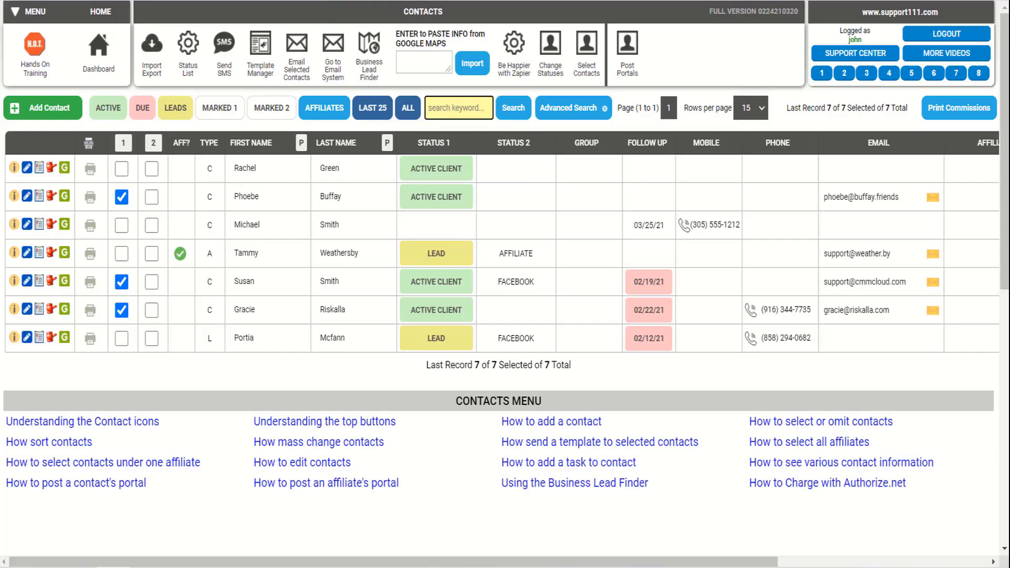
Step: Reload the Contacts list so the new WORKING client appears, totalling 8 records
left_click(409, 111)
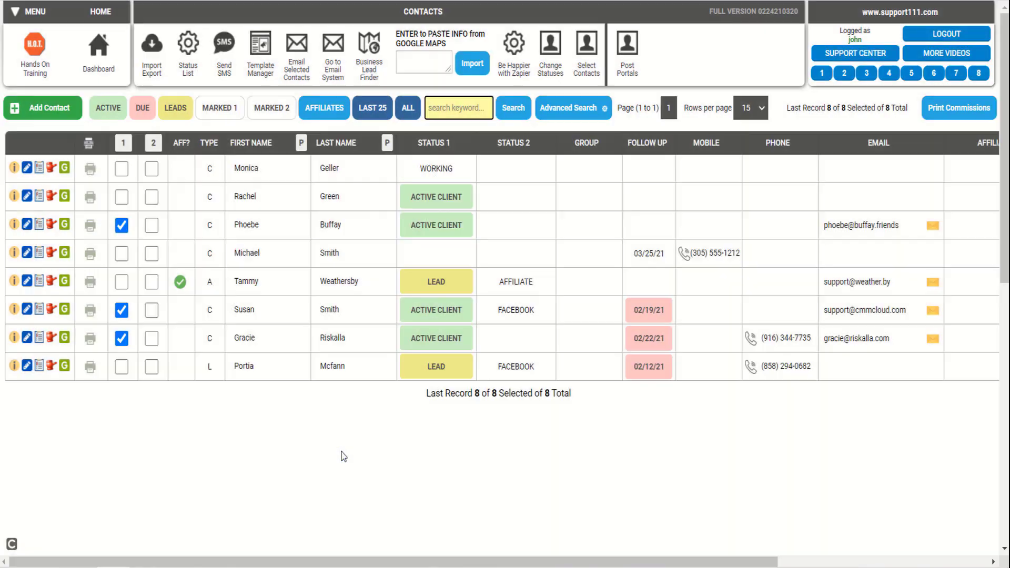